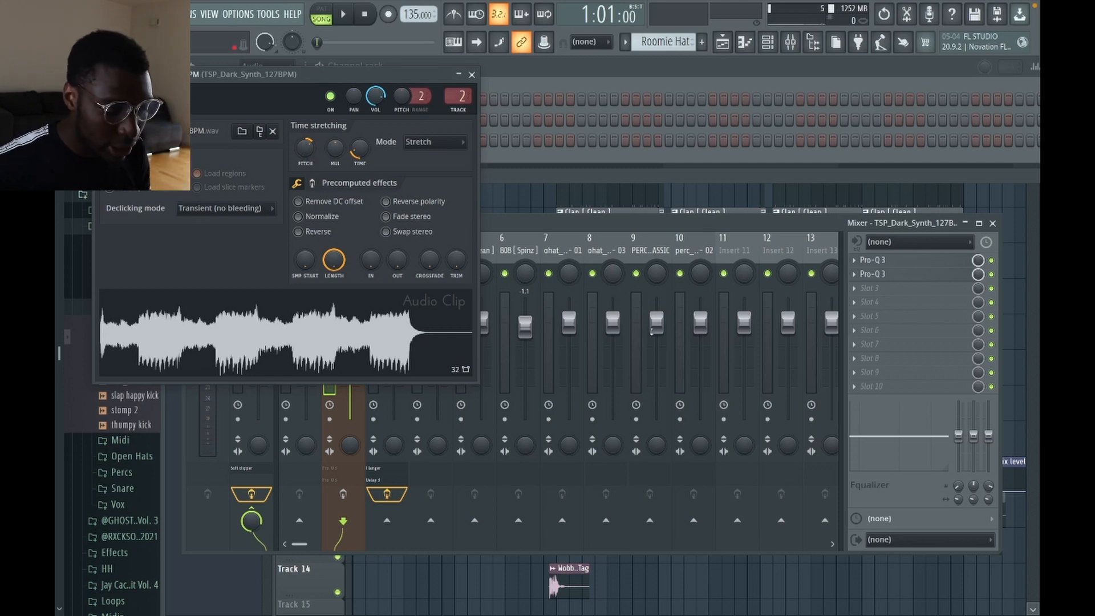
Examine the two Pro-Q 3 equalizers on the TSP_Dark_Synth mixer track and the Mix level automation in the playlist.
click(343, 495)
click(913, 260)
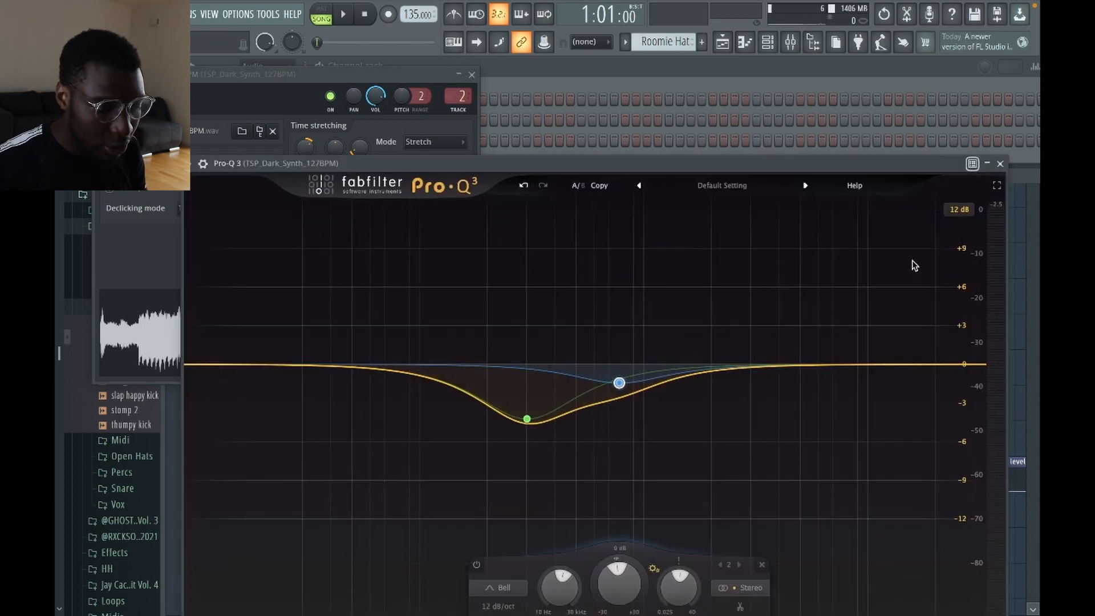
drag(692, 163, 615, 131)
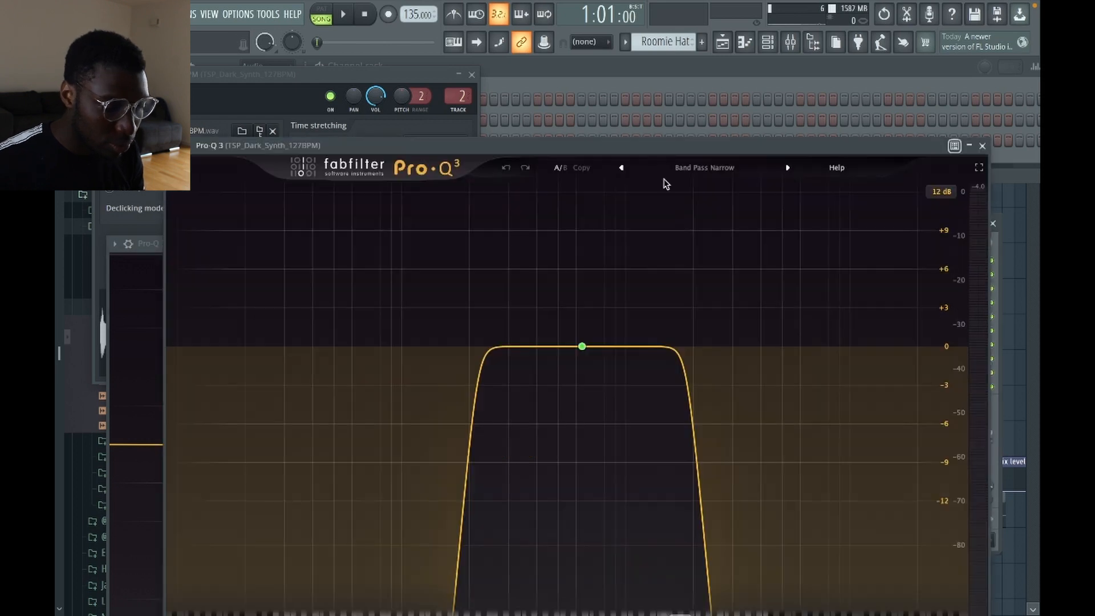
drag(653, 150, 661, 43)
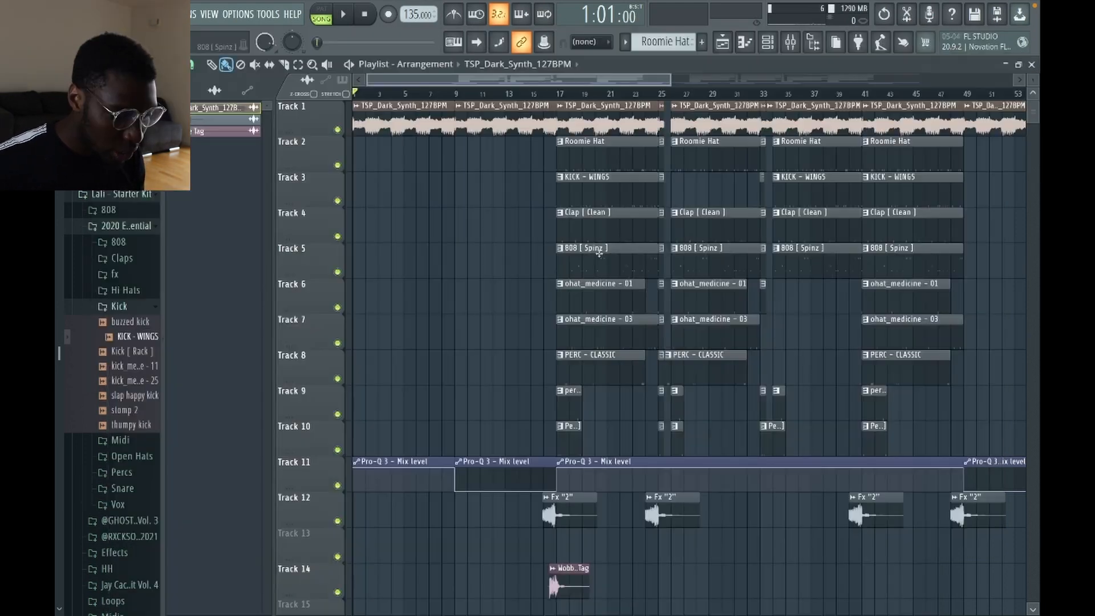
scroll(495, 374, down, 2)
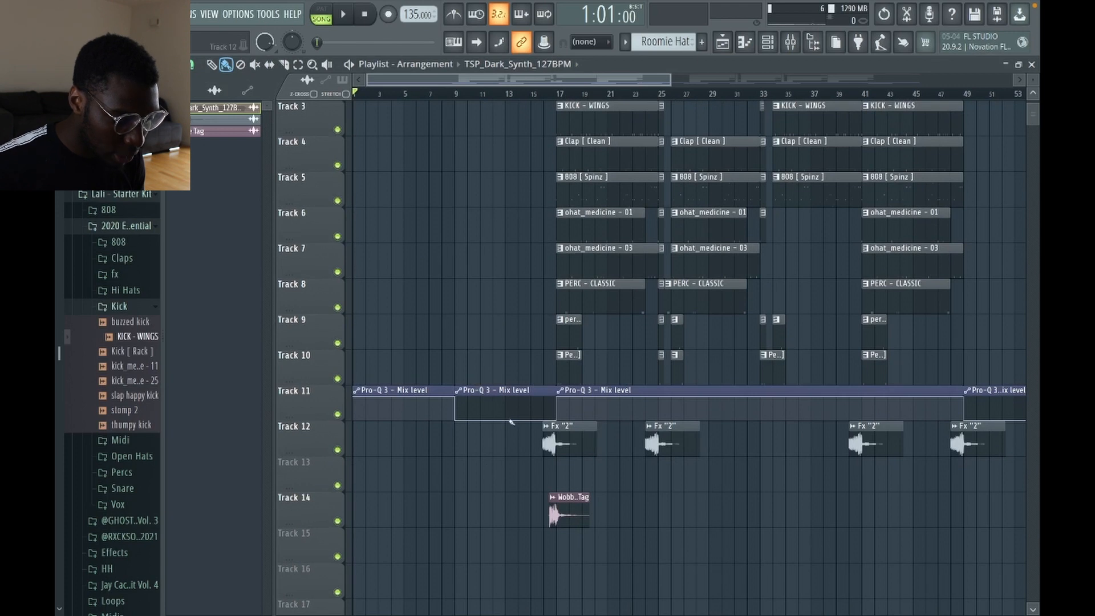
Shape the synth's first Pro-Q 3 with a 24 dB/oct high cut and a 30 dB/oct low cut moved lower, and close it.
key(ctrl+z)
right_click(492, 469)
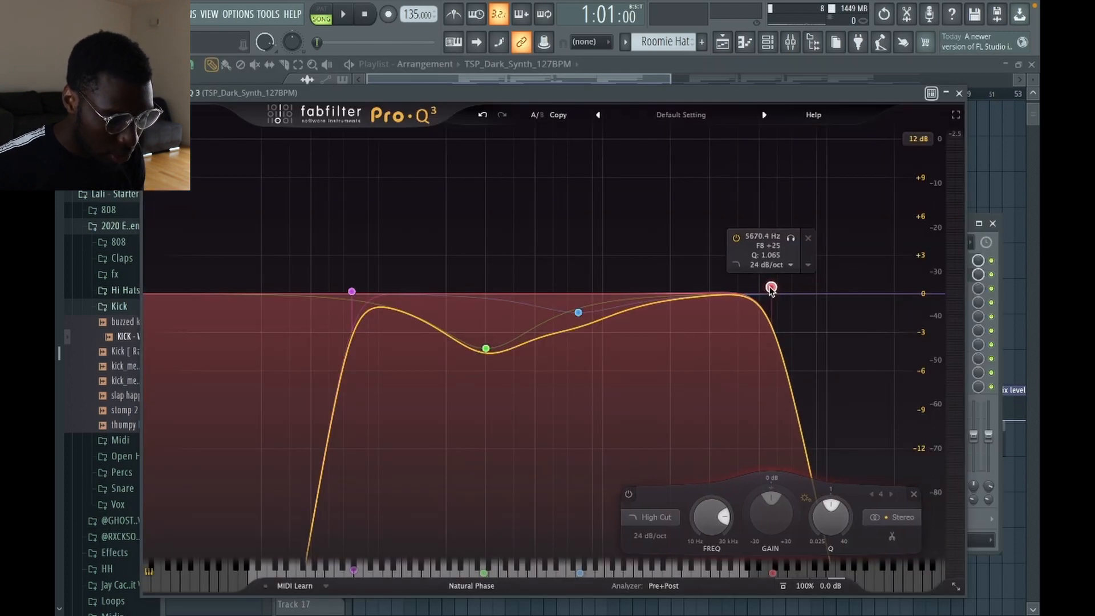
drag(772, 289, 767, 287)
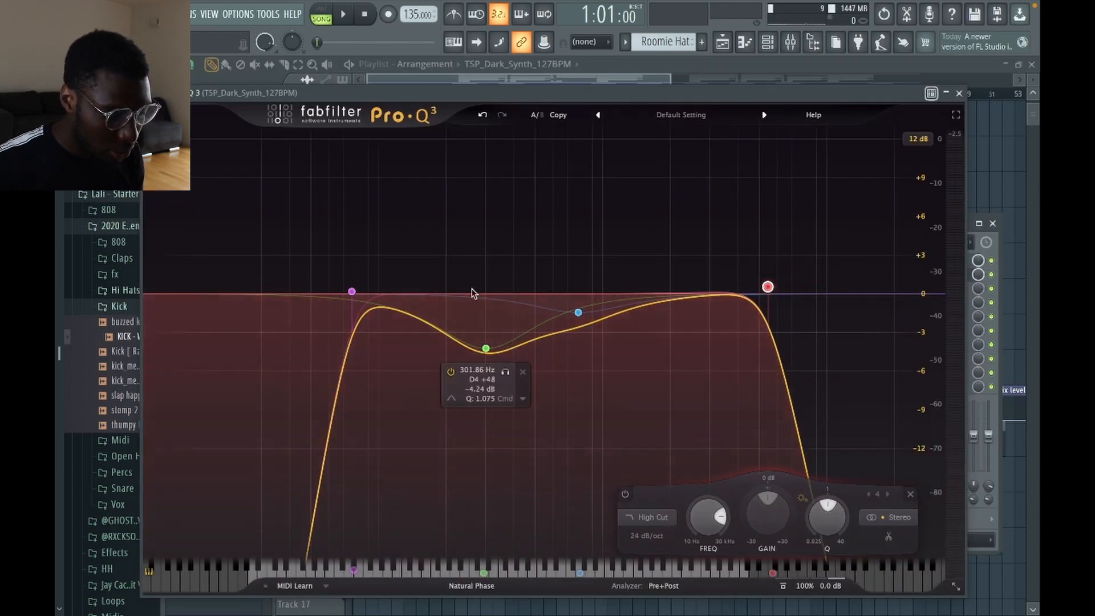
drag(352, 293, 305, 288)
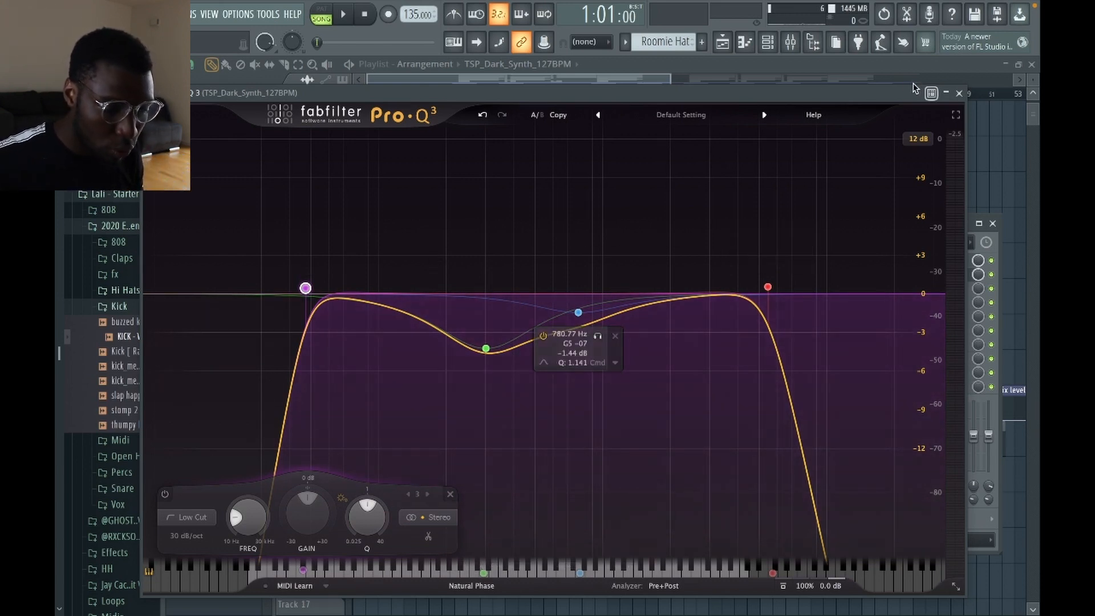
click(958, 93)
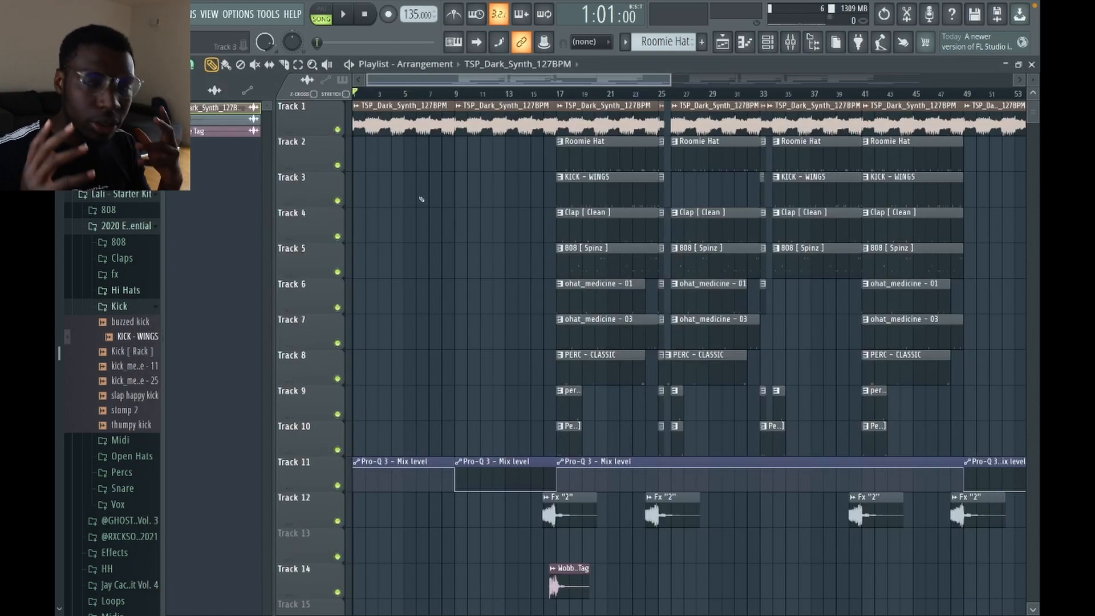
Play the opening of the arrangement and audition the Roomie Hat pattern in the piano roll.
key(space)
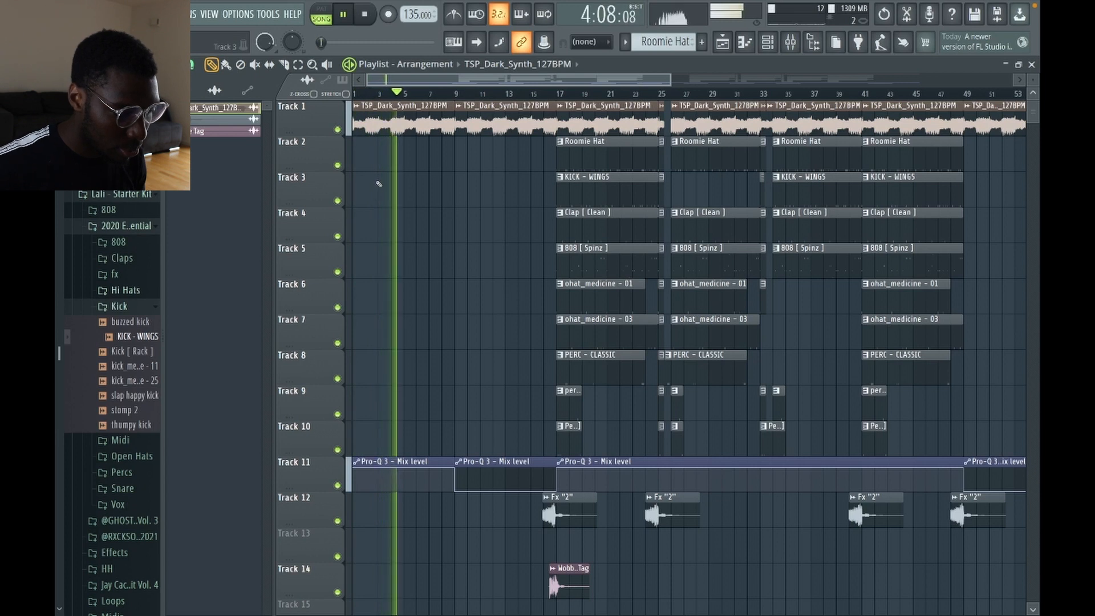
key(space)
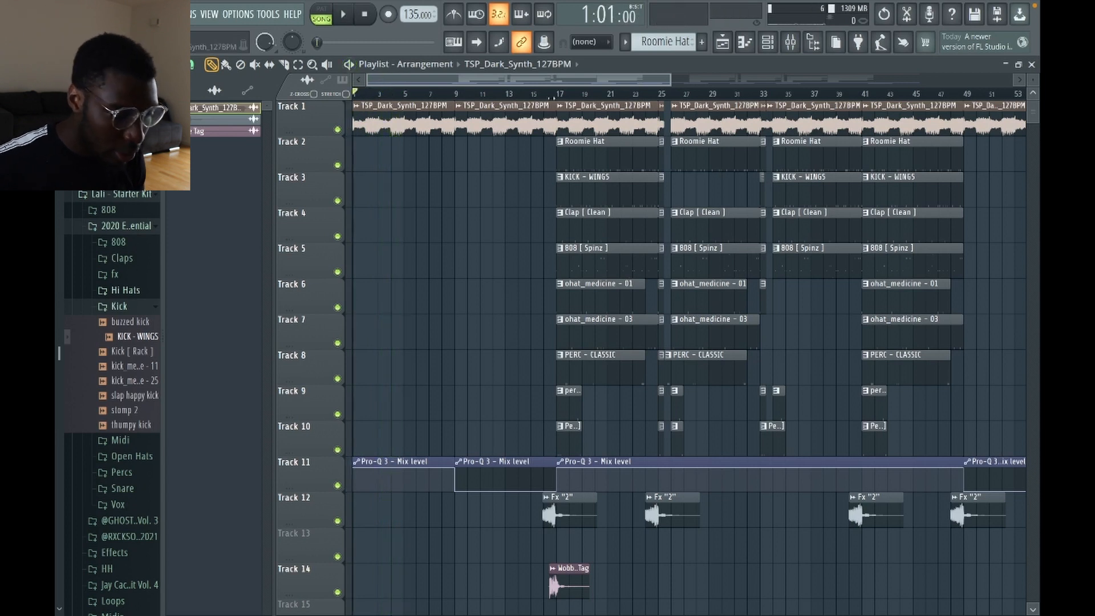
click(552, 96)
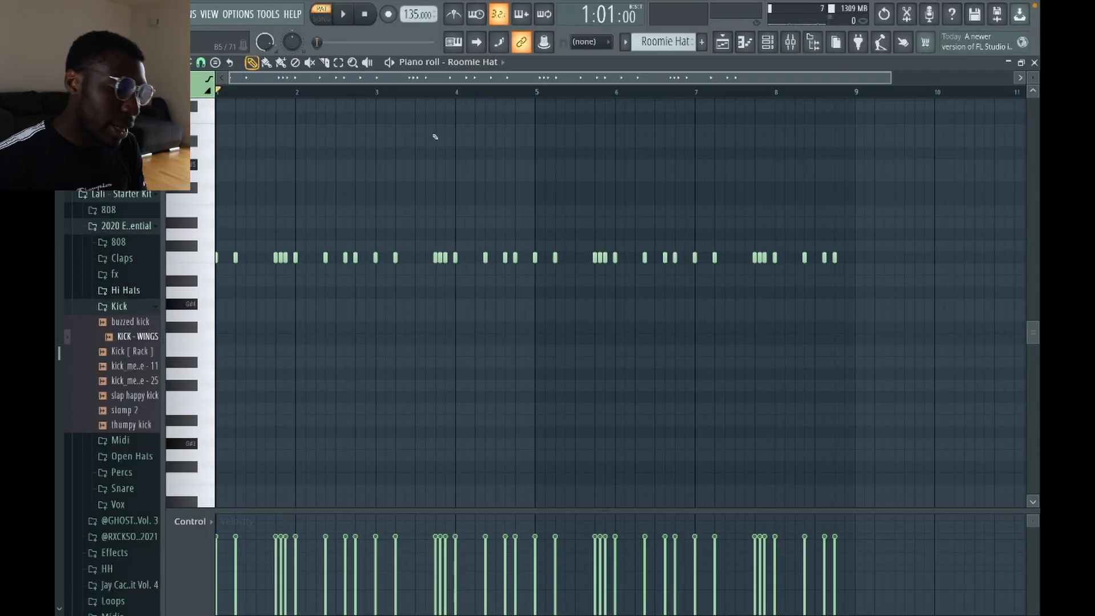
key(space)
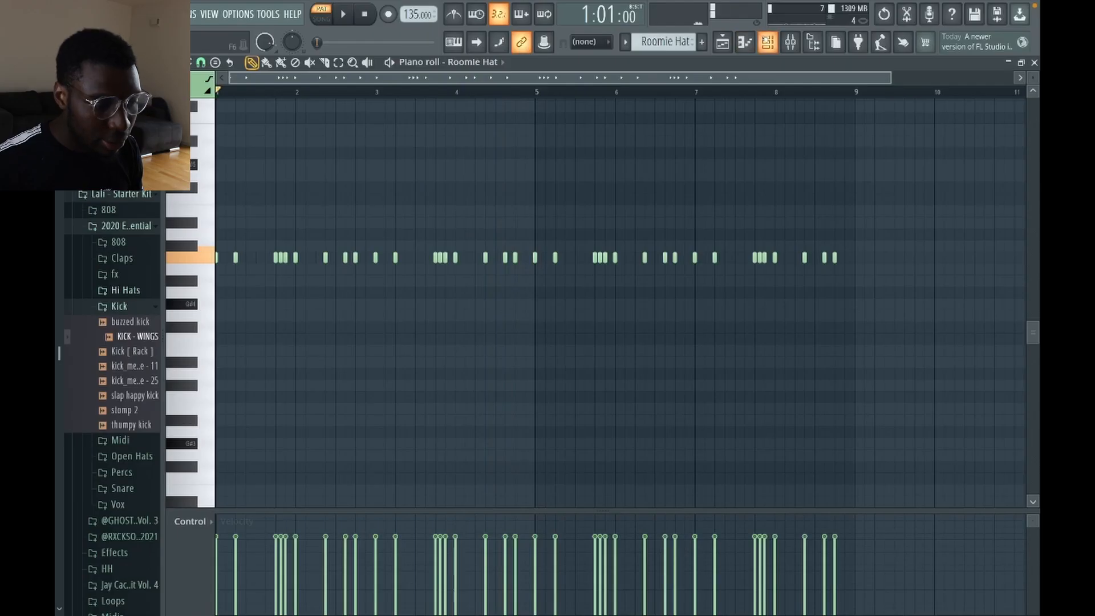
Review the Roomie Hat channel's sampler settings and the effects on its mixer track.
click(768, 42)
click(277, 121)
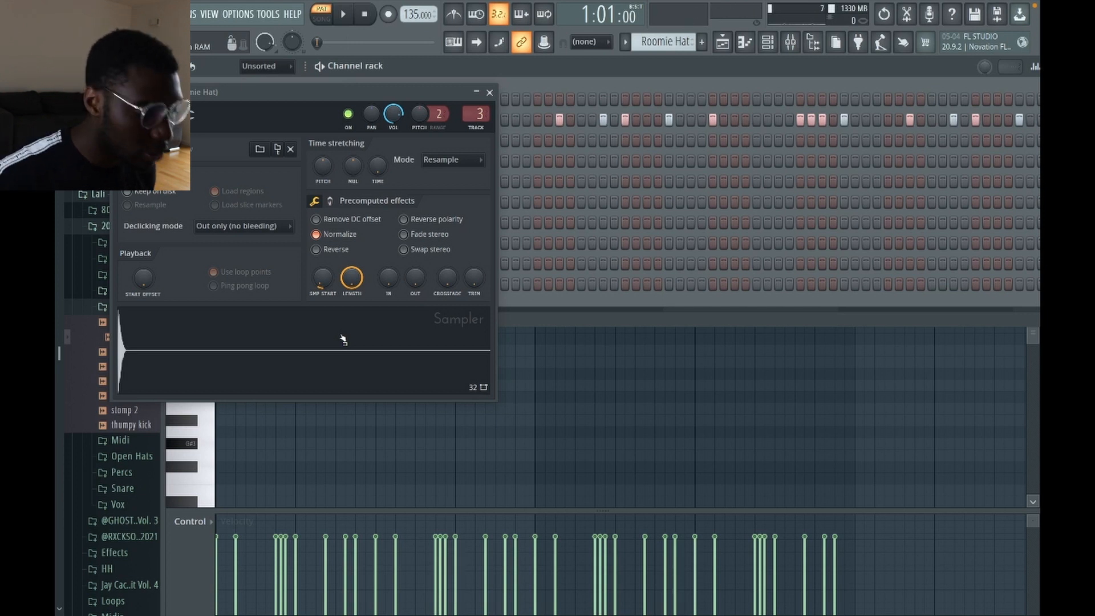
key(F9)
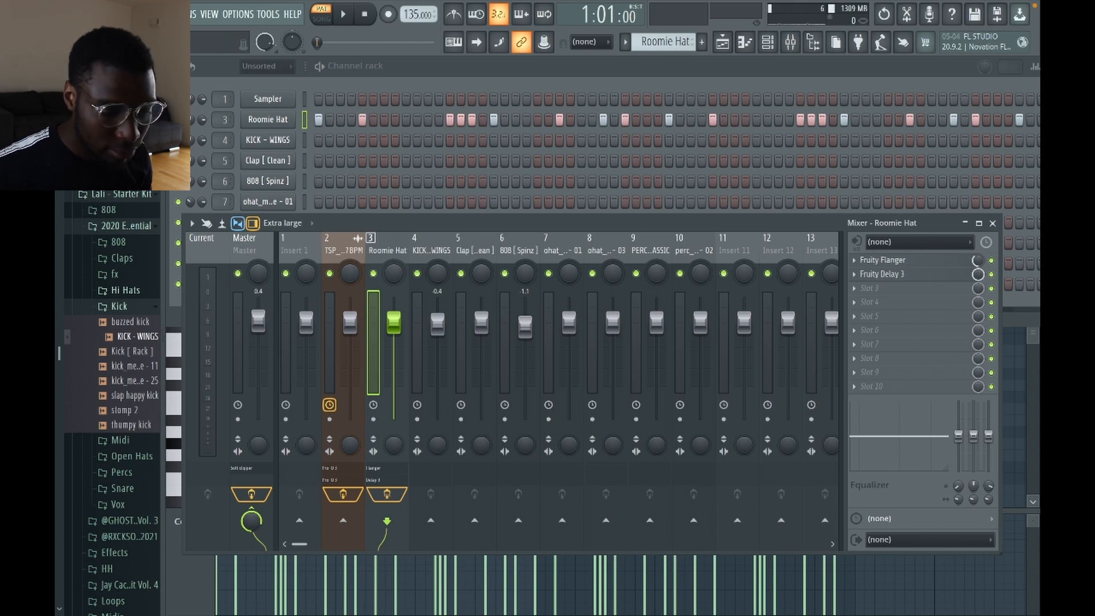
click(993, 222)
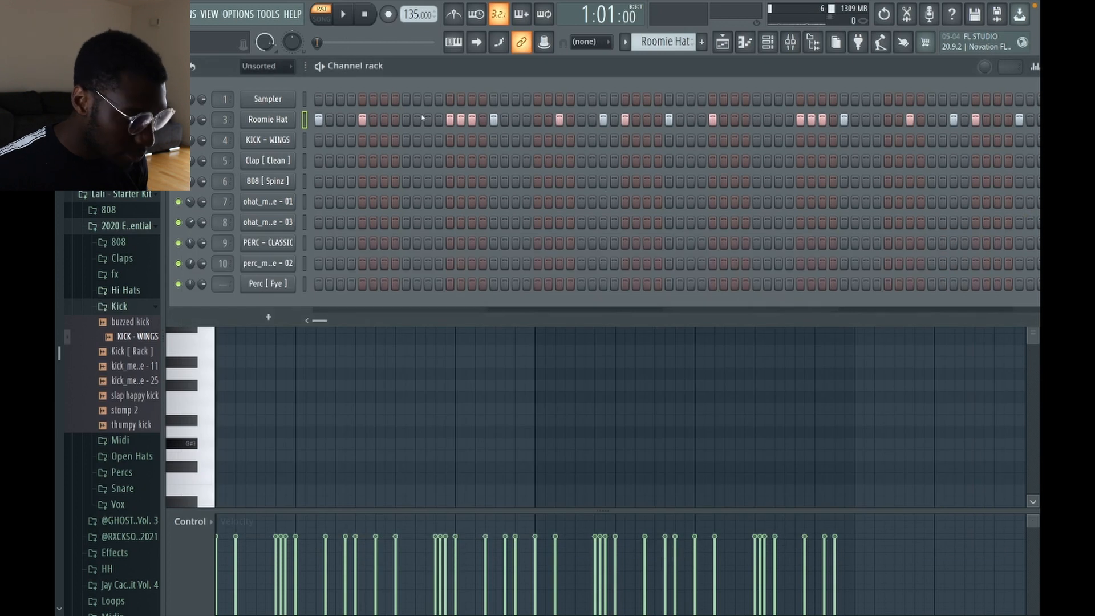
Open the KICK - WINGS pattern from the playlist in the piano roll and play it back.
click(722, 41)
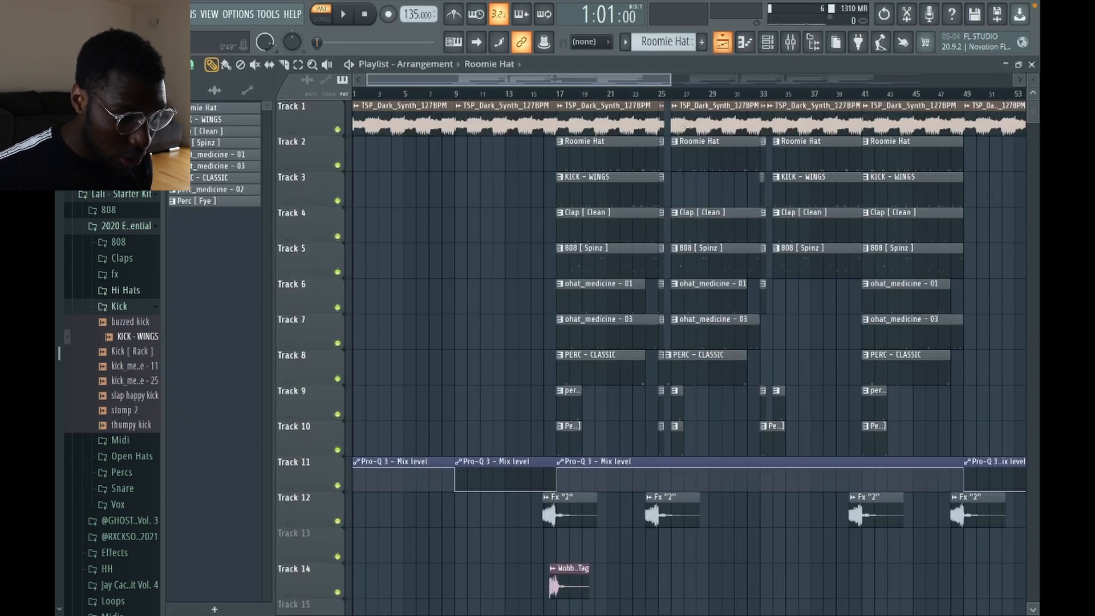
double_click(585, 200)
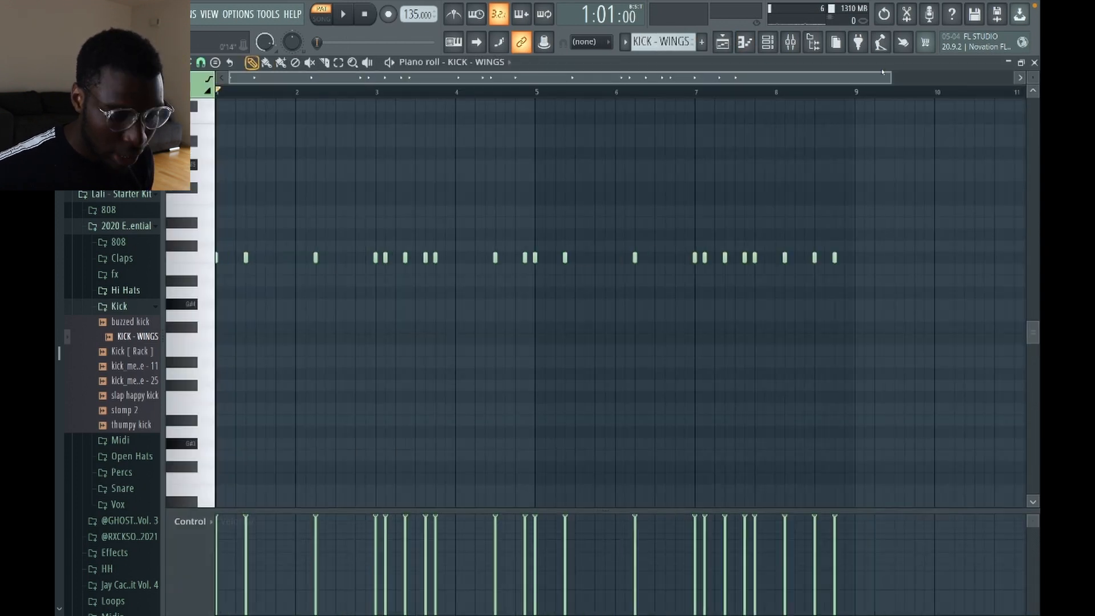
drag(890, 77, 784, 78)
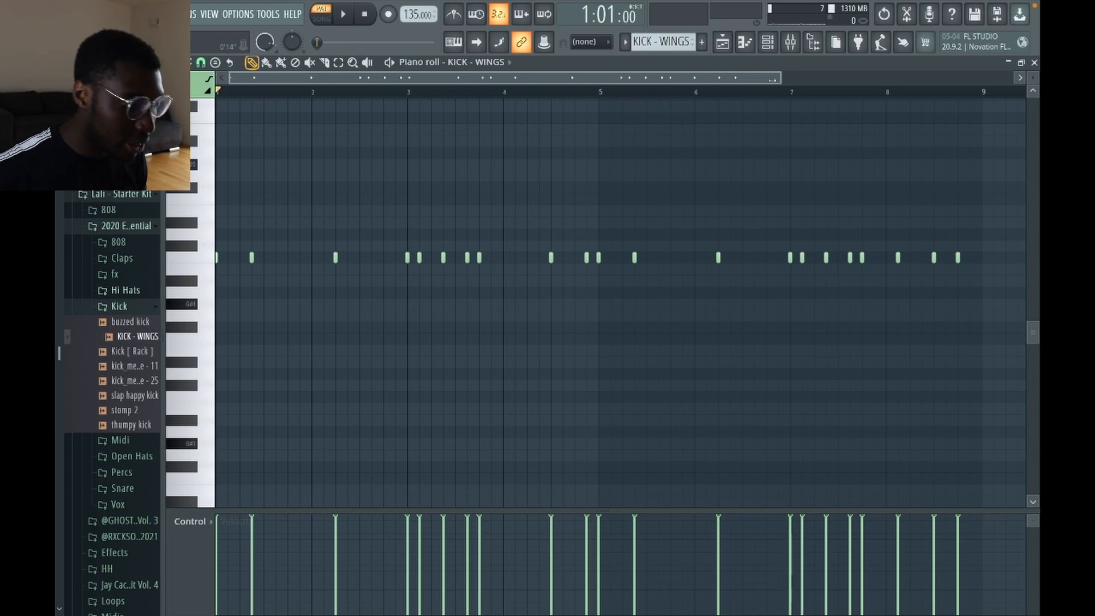
key(space)
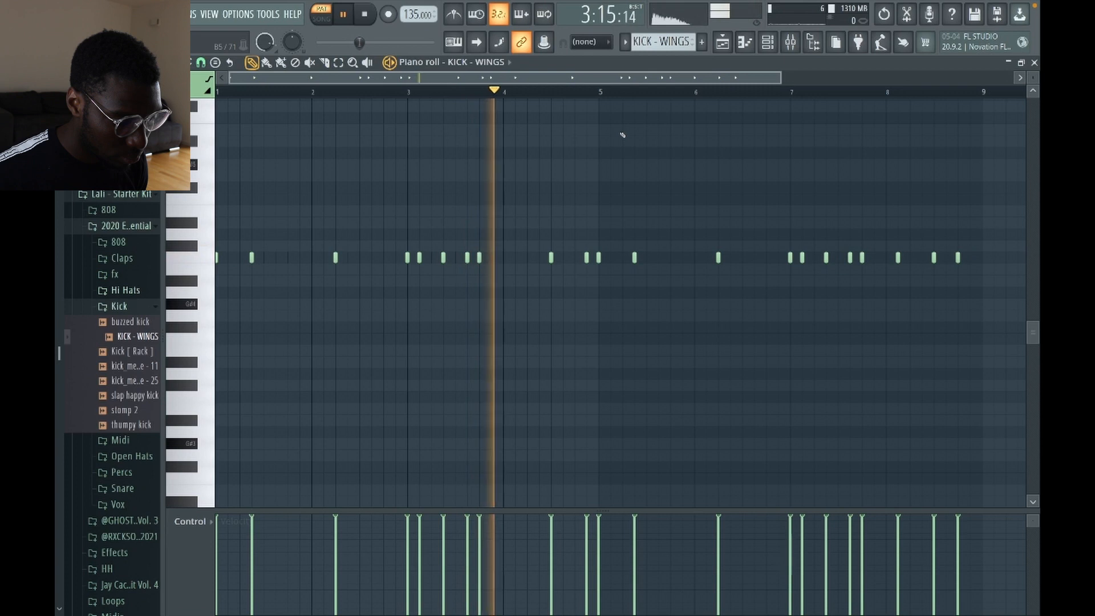
key(space)
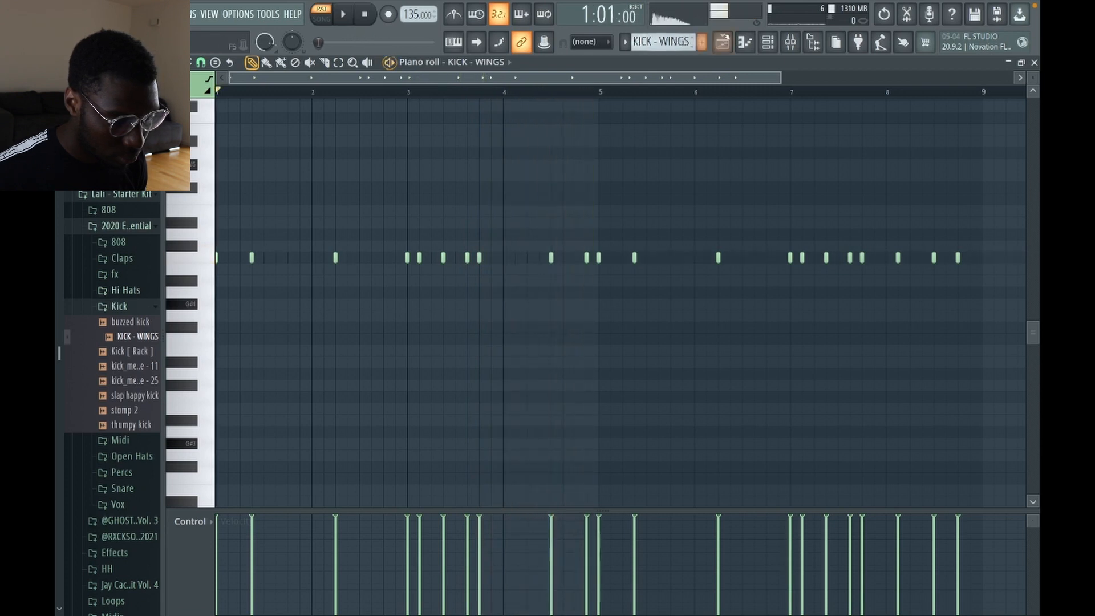
Examine the Clap [ Clean ] pattern in the piano roll, undoing a trial note placed right after the first clap.
key(F5)
double_click(613, 220)
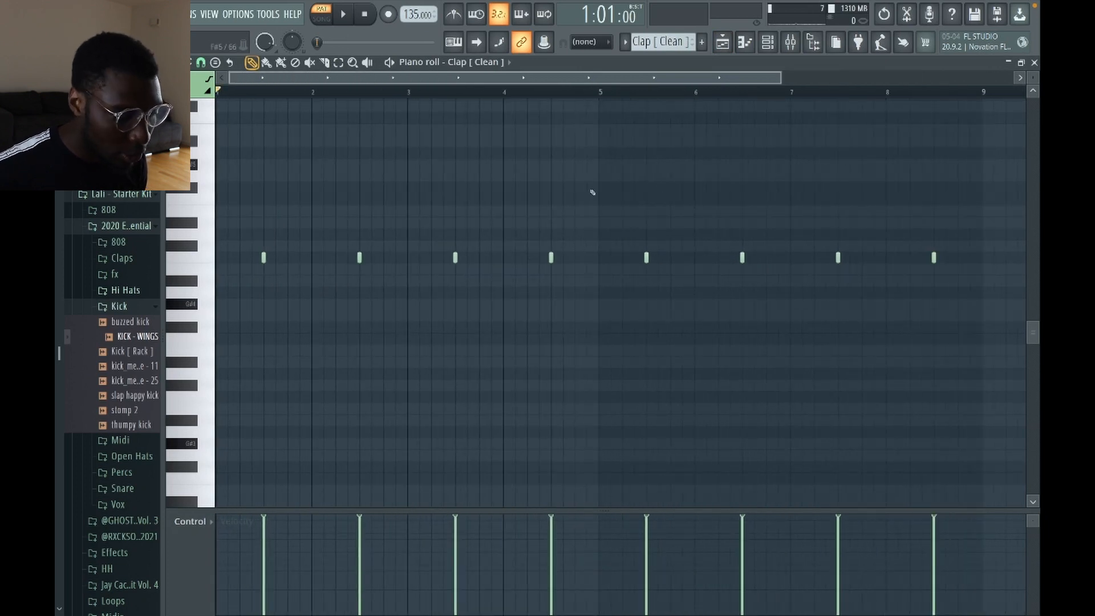
click(269, 259)
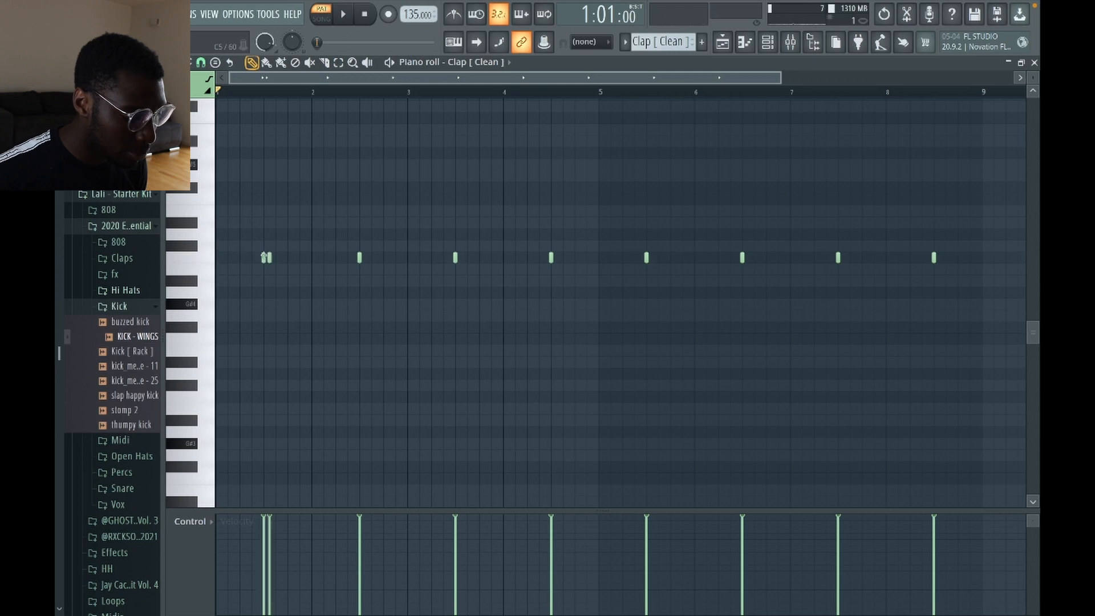
key(ctrl+z)
click(768, 43)
Open the ohat_medicine - 01 and ohat_medicine - 03 patterns from the playlist and audition their open-hat notes.
click(722, 42)
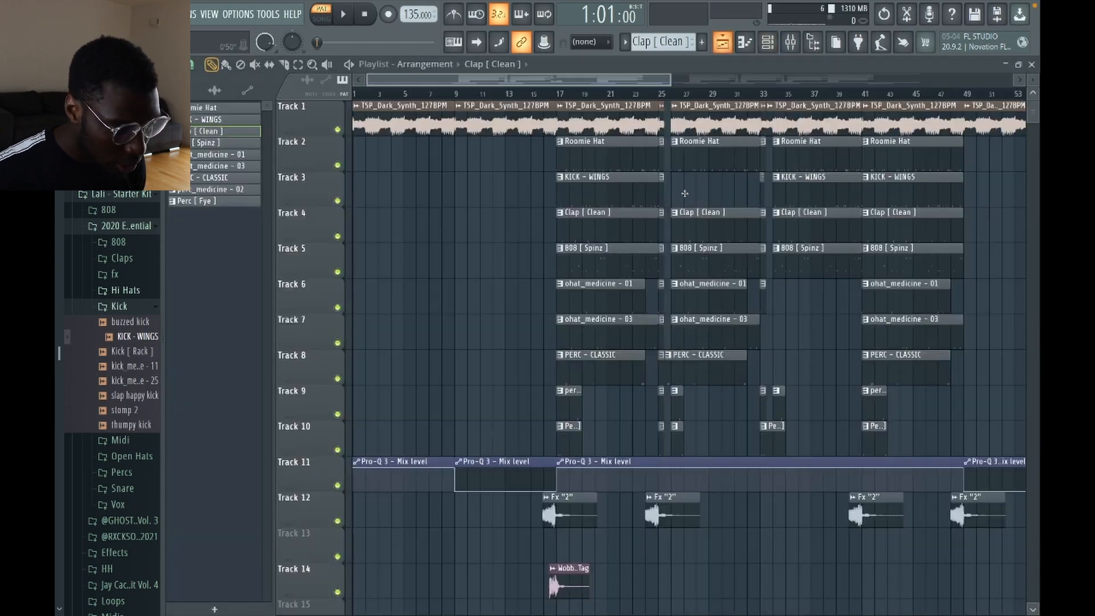
scroll(602, 218, down, 2)
double_click(602, 218)
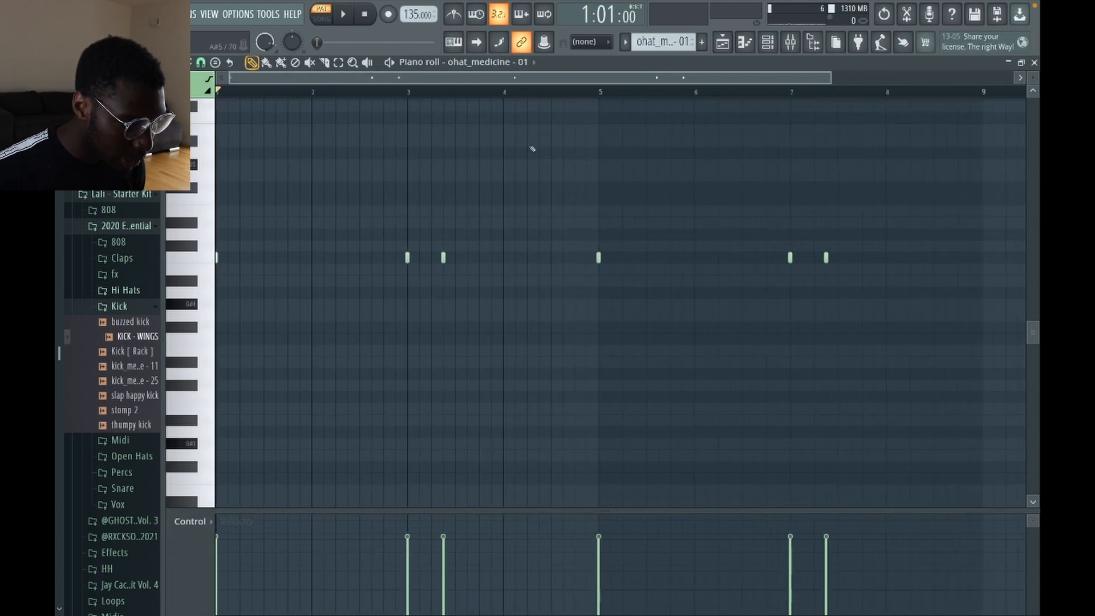
key(space)
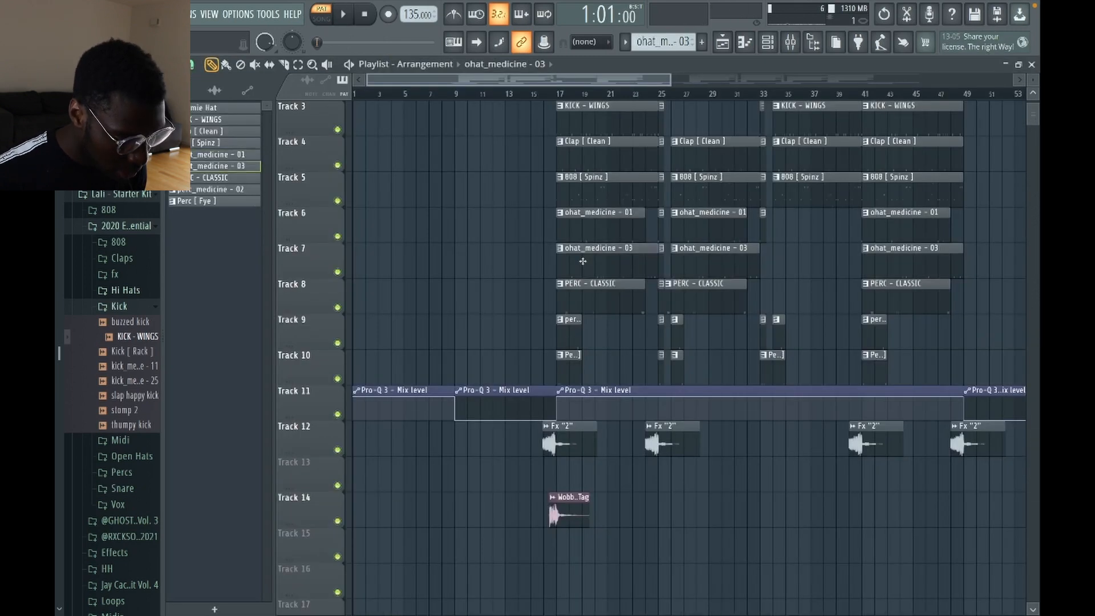
double_click(582, 261)
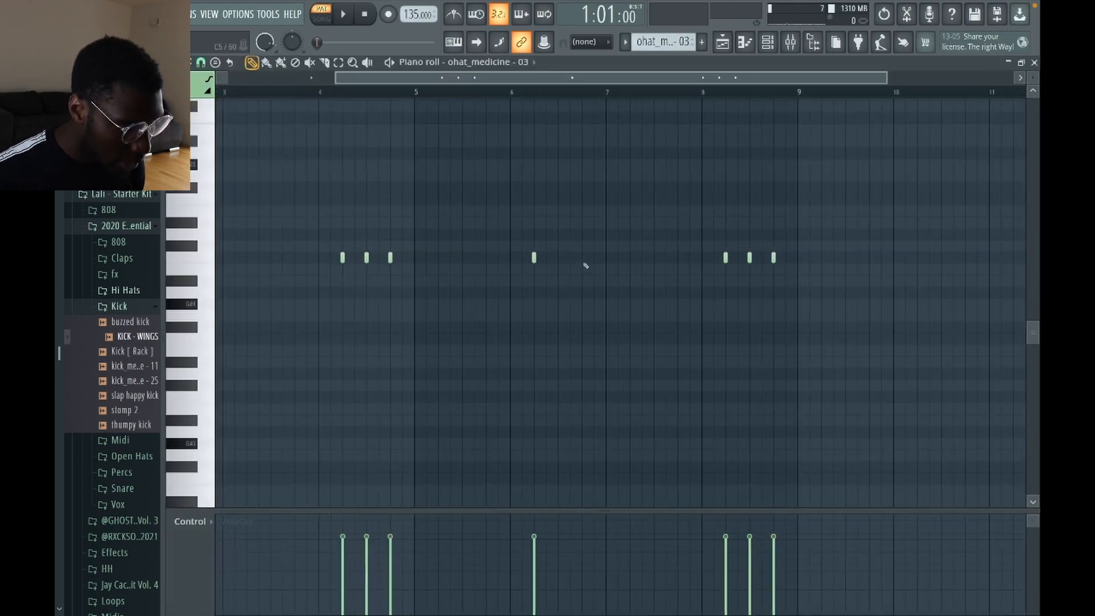
click(340, 95)
key(space)
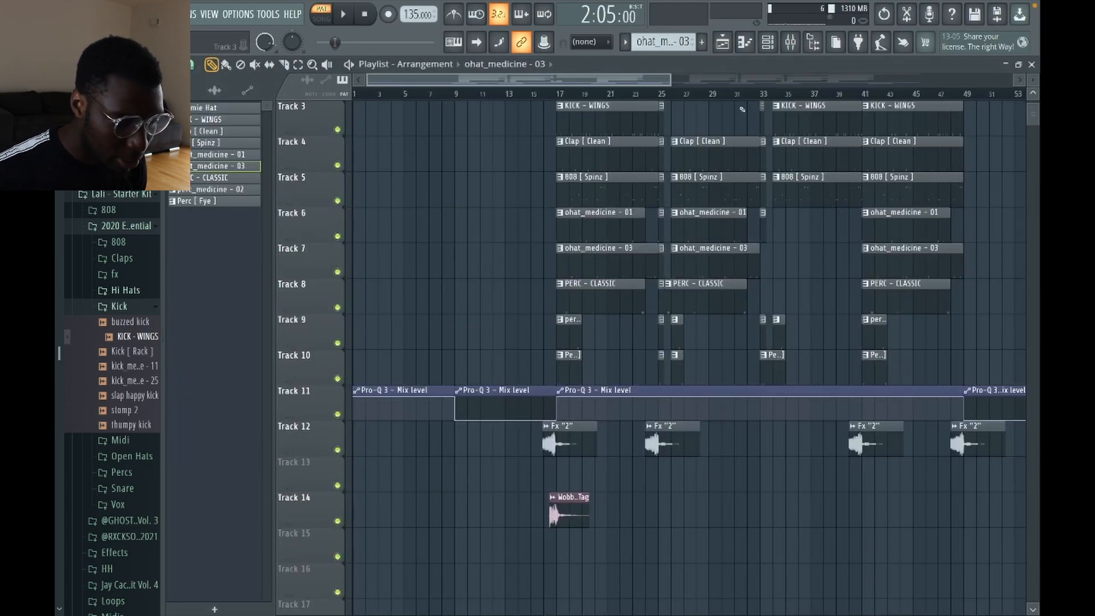
click(791, 42)
scroll(566, 245, right, 1)
scroll(566, 245, left, 1)
click(660, 206)
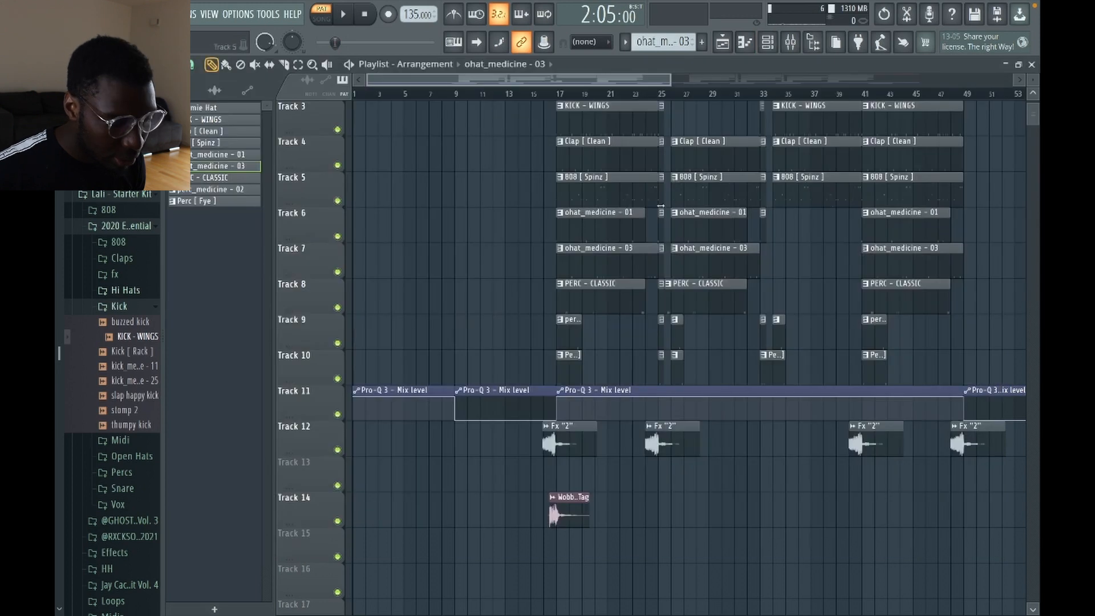
Open the PERC - CLASSIC pattern from track 8 in the piano roll and play it back.
double_click(602, 286)
scroll(631, 270, down, 3)
key(space)
key(space)
key(space)
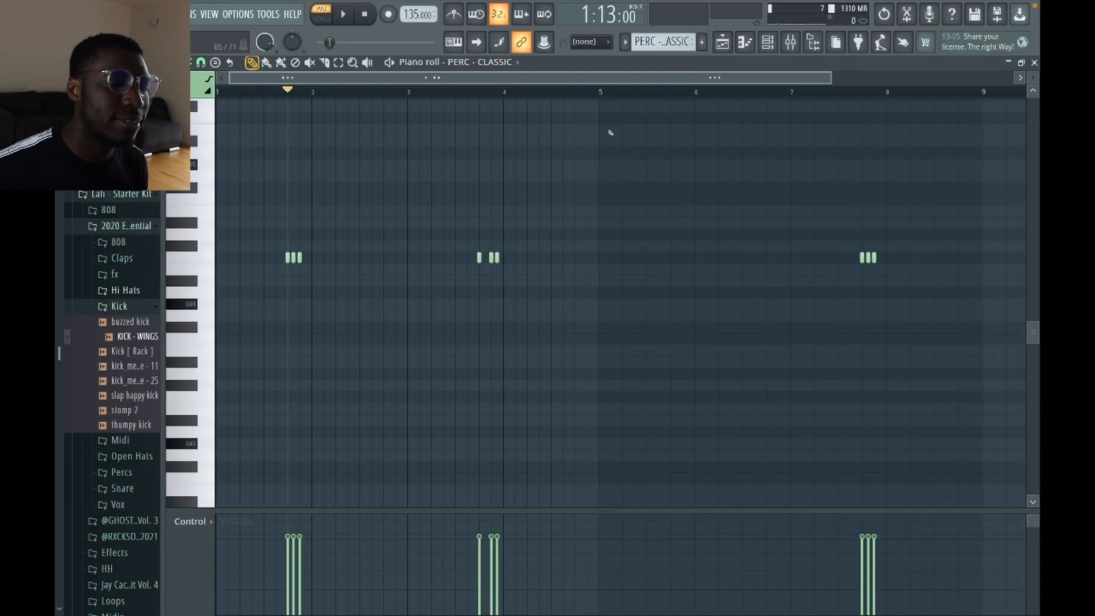
Open the Perc [ Fye ] pattern from track 10, play it back and return to the playlist.
key(F5)
scroll(654, 236, down, 2)
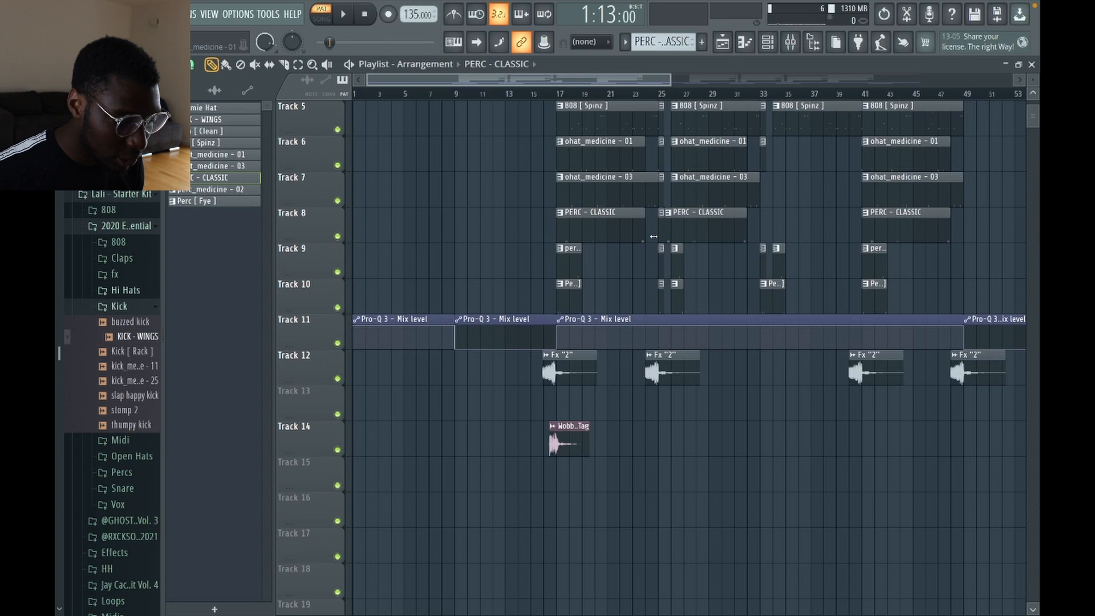
double_click(567, 287)
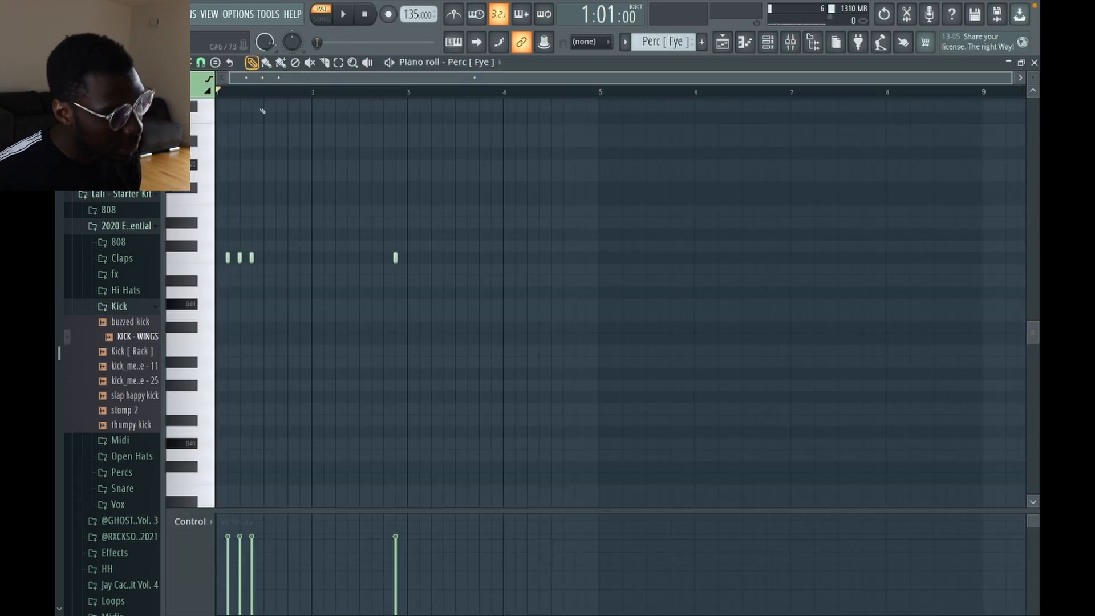
key(space)
key(space)
key(F5)
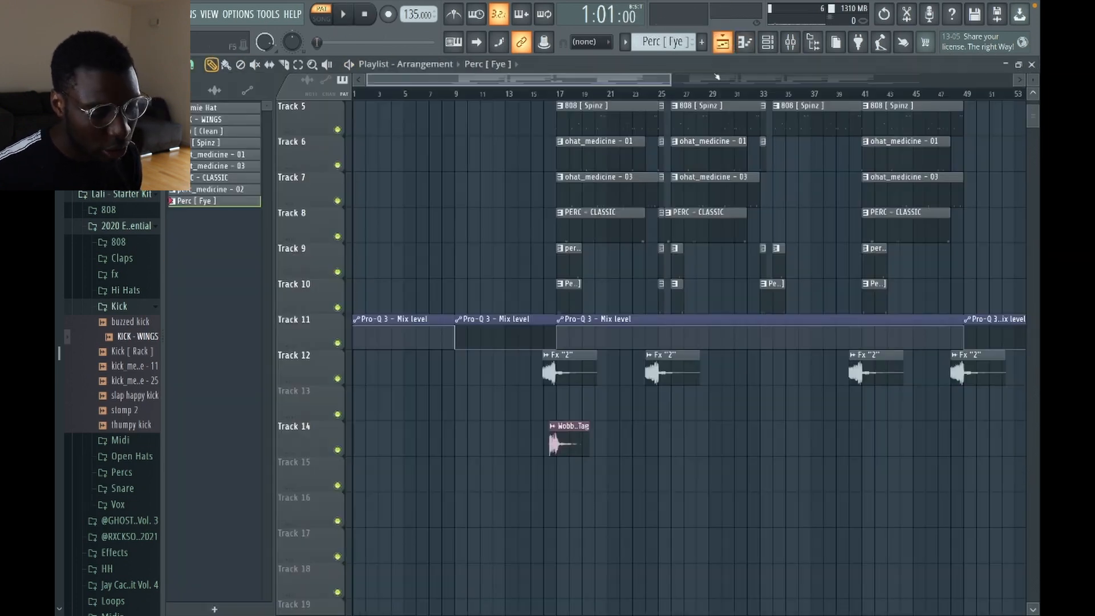
Open the perc_medicine - 02 pattern from track 9 and play it from just before its note in bar 2.
double_click(567, 251)
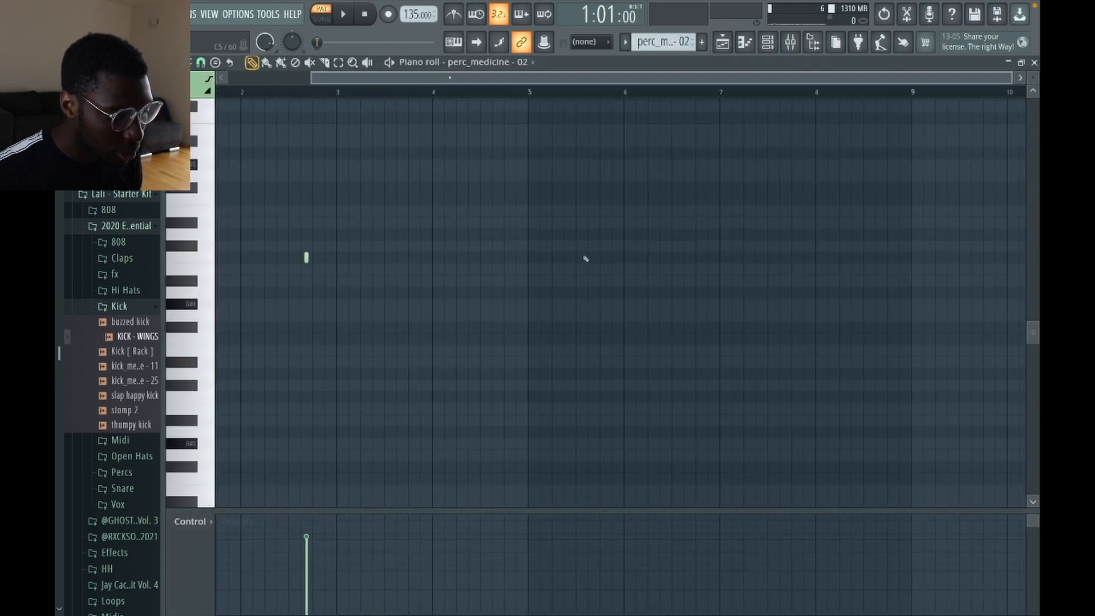
click(362, 94)
key(space)
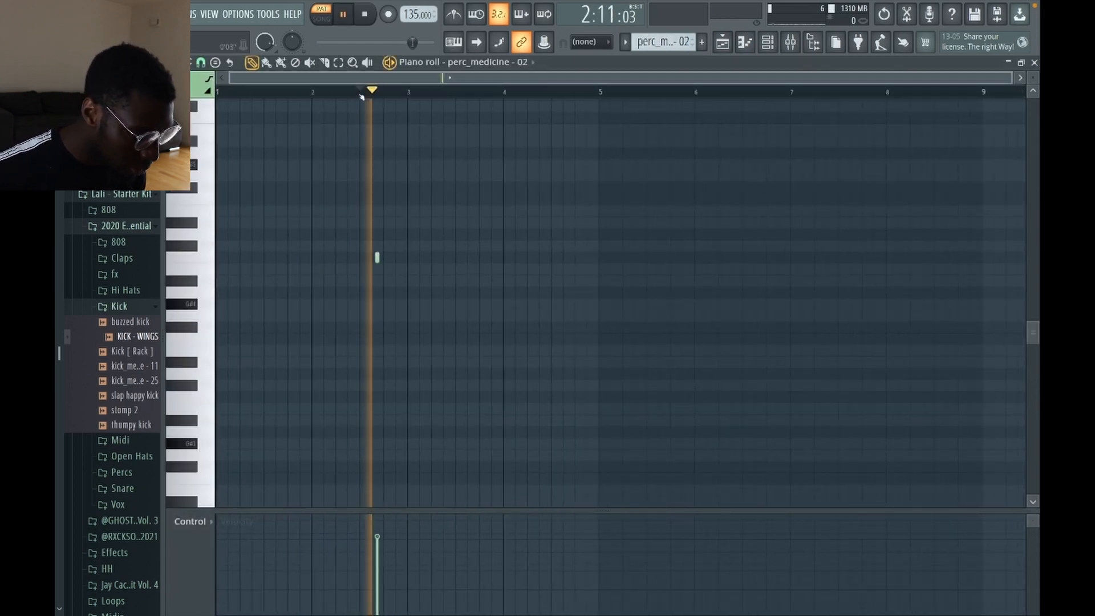
key(space)
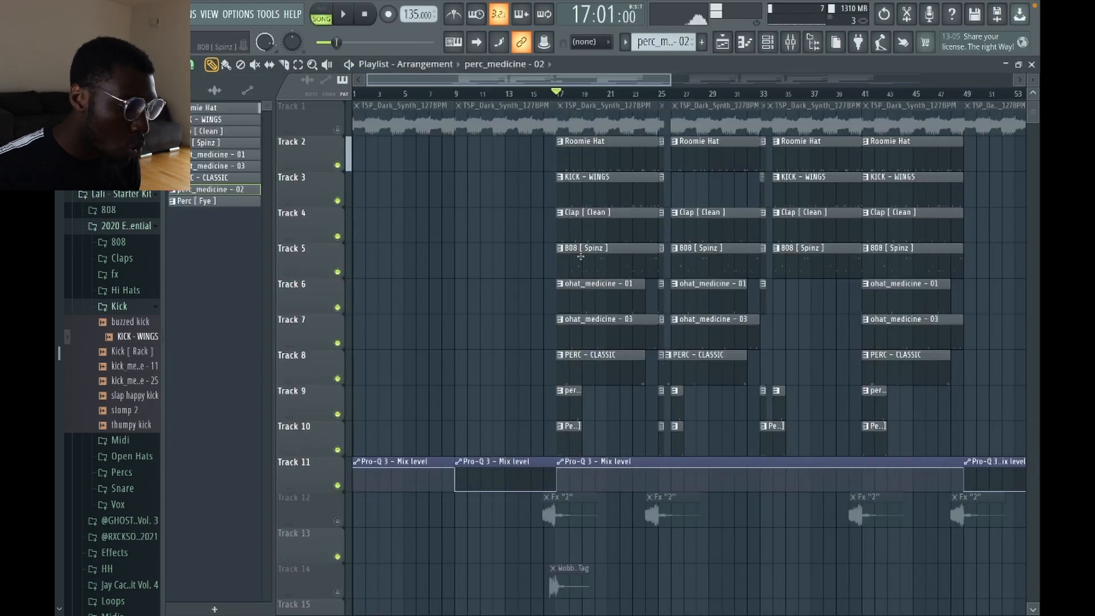
Open the 808 [ Spinz ] pattern from track 5 in the piano roll and play it in pattern mode.
double_click(587, 259)
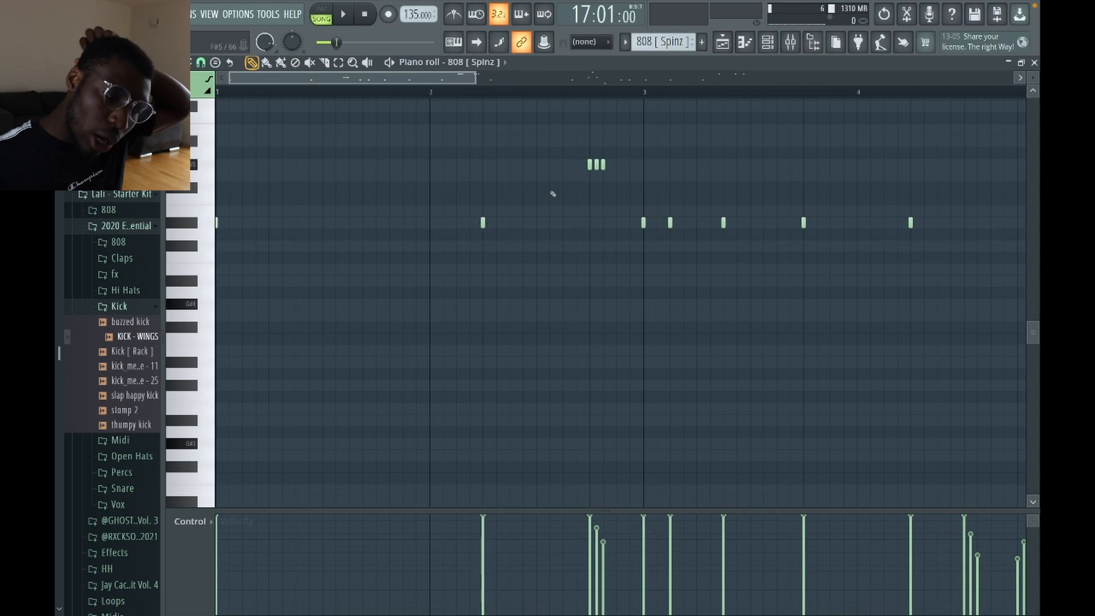
scroll(480, 201, up, 4)
scroll(480, 201, right, 1)
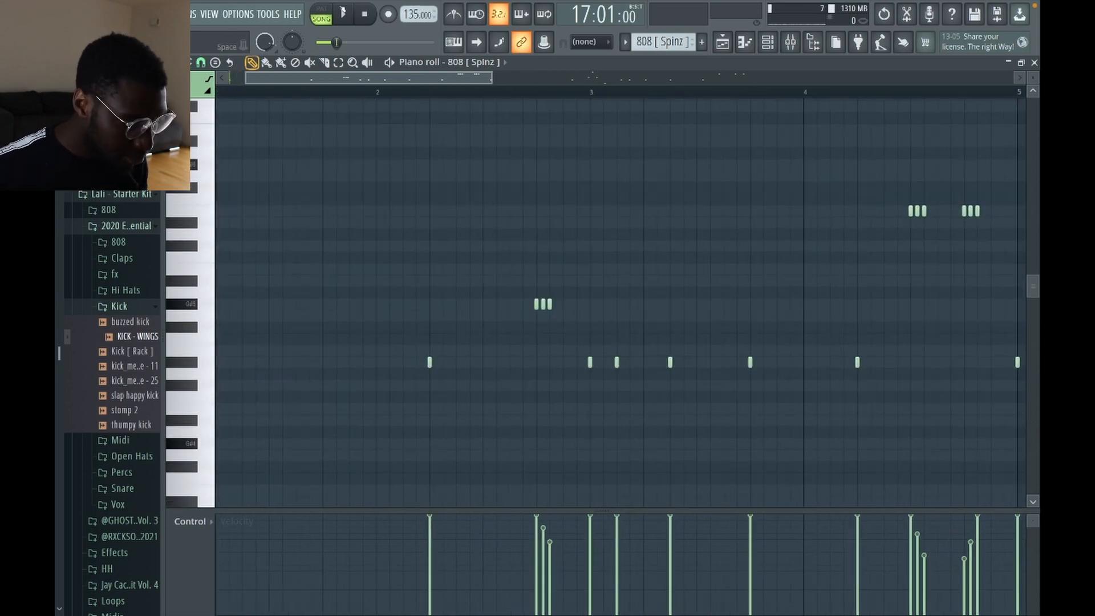
click(330, 11)
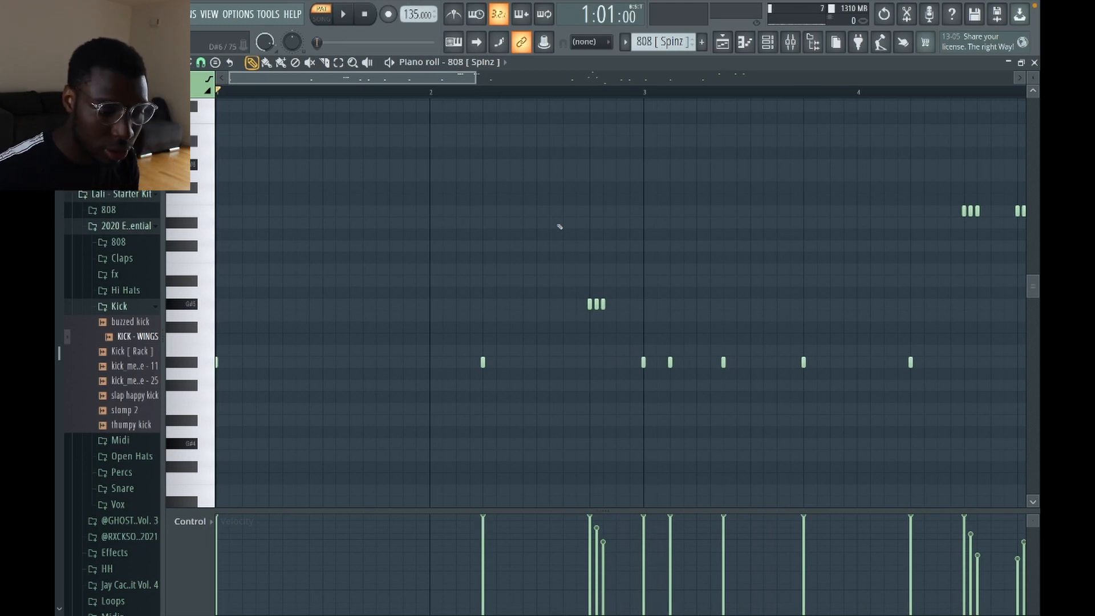
key(space)
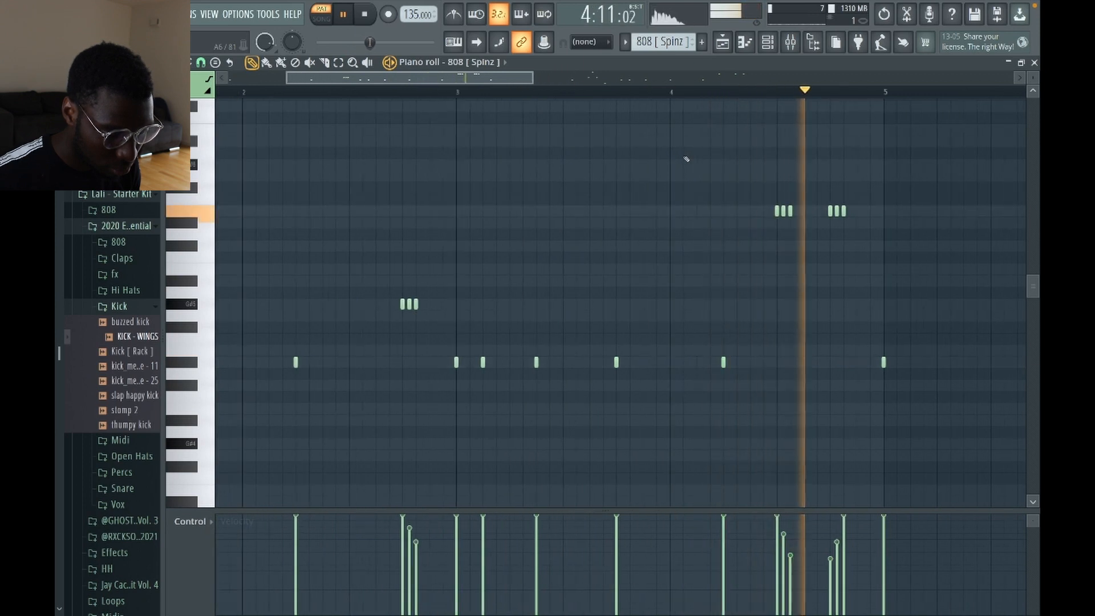
key(space)
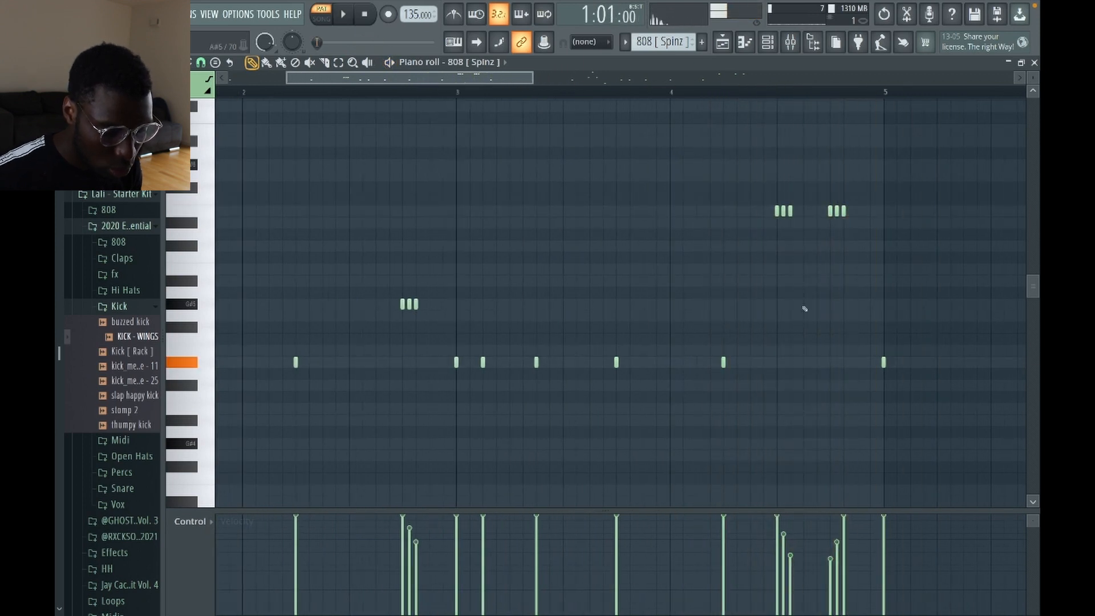
Point out the three-note 808 rolls in bars 2 and 4 by selecting them in turn, and clear the selection.
scroll(704, 325, left, 3)
drag(645, 325, 565, 292)
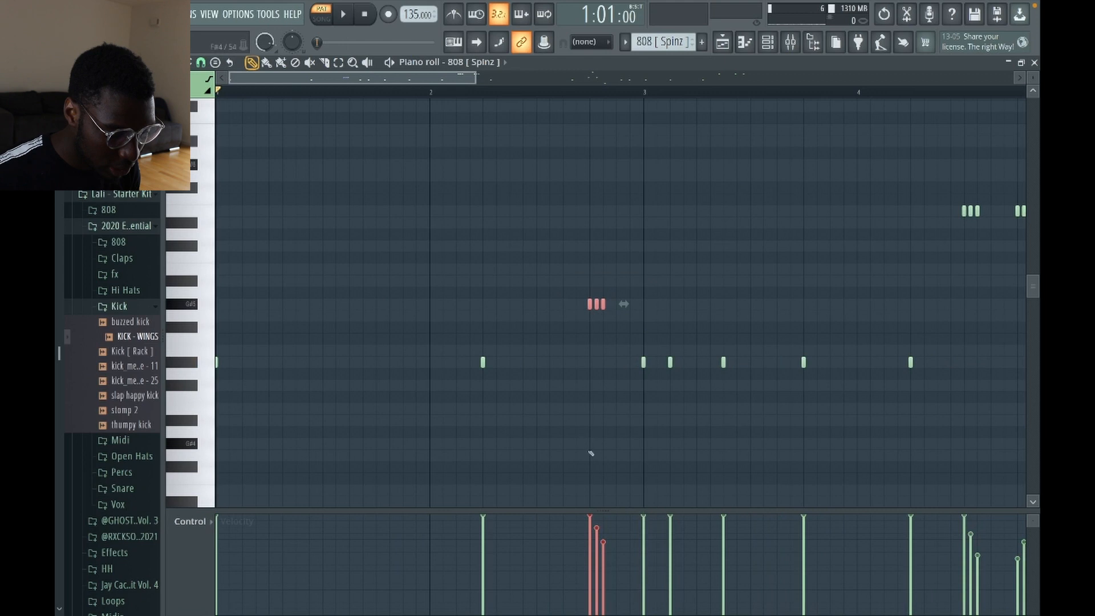
ctrl+click(574, 374)
scroll(570, 368, right, 3)
drag(531, 312, 390, 285)
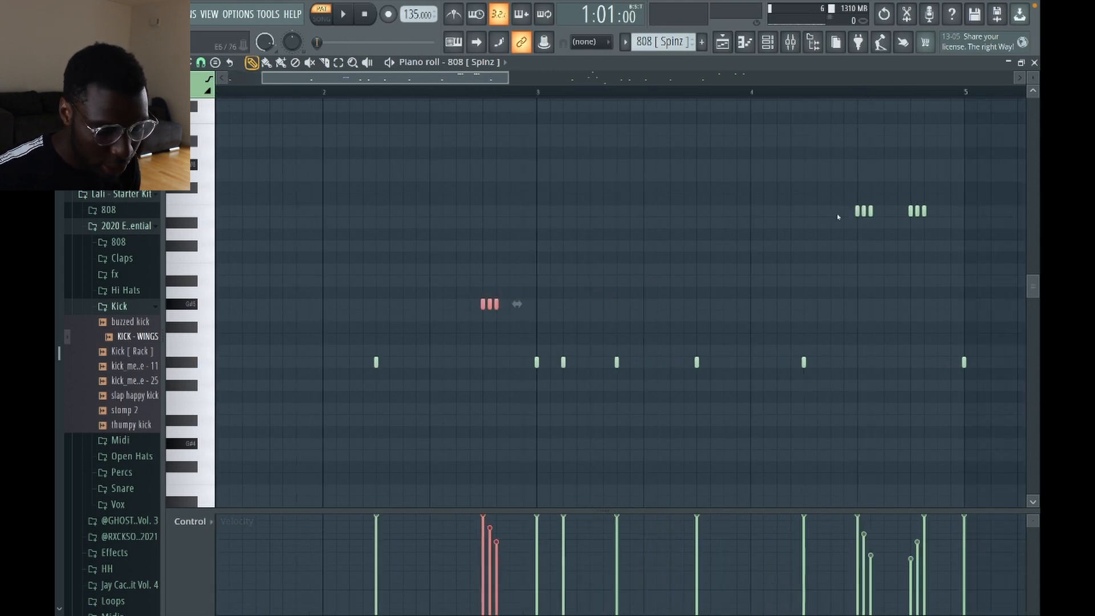
drag(840, 220, 880, 208)
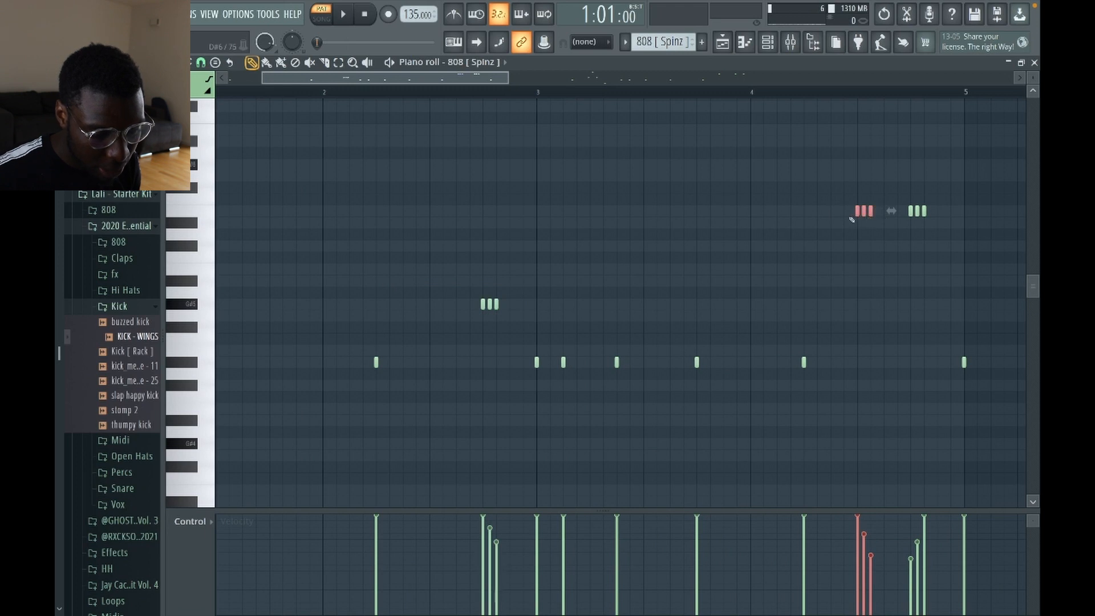
ctrl+click(753, 271)
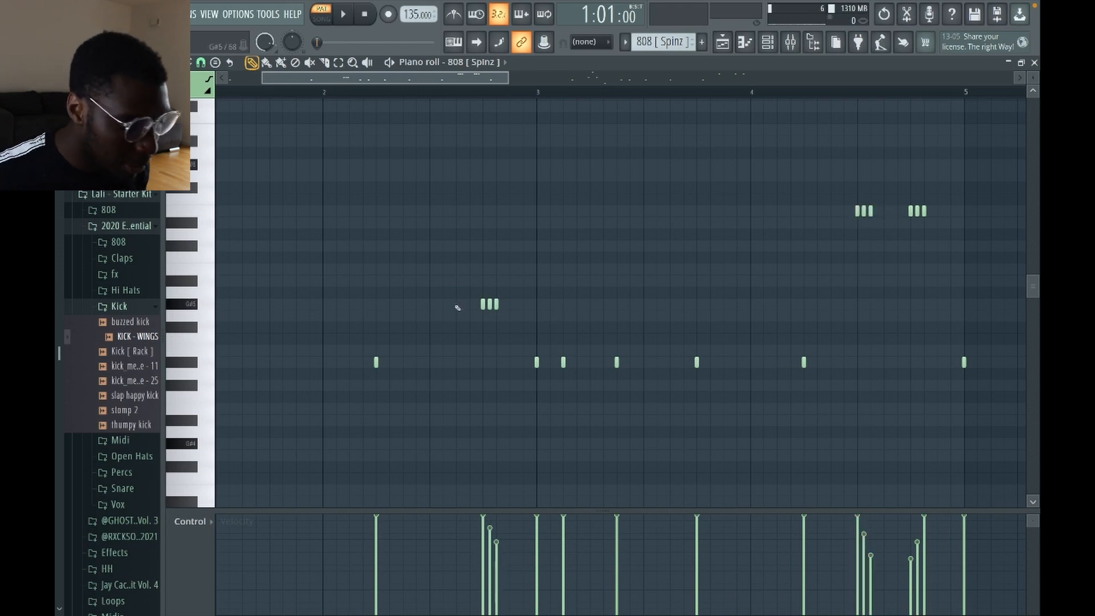
Duplicate the three-note roll at the end of bar 2 towards bar 4 and delete the copy.
drag(456, 309, 552, 298)
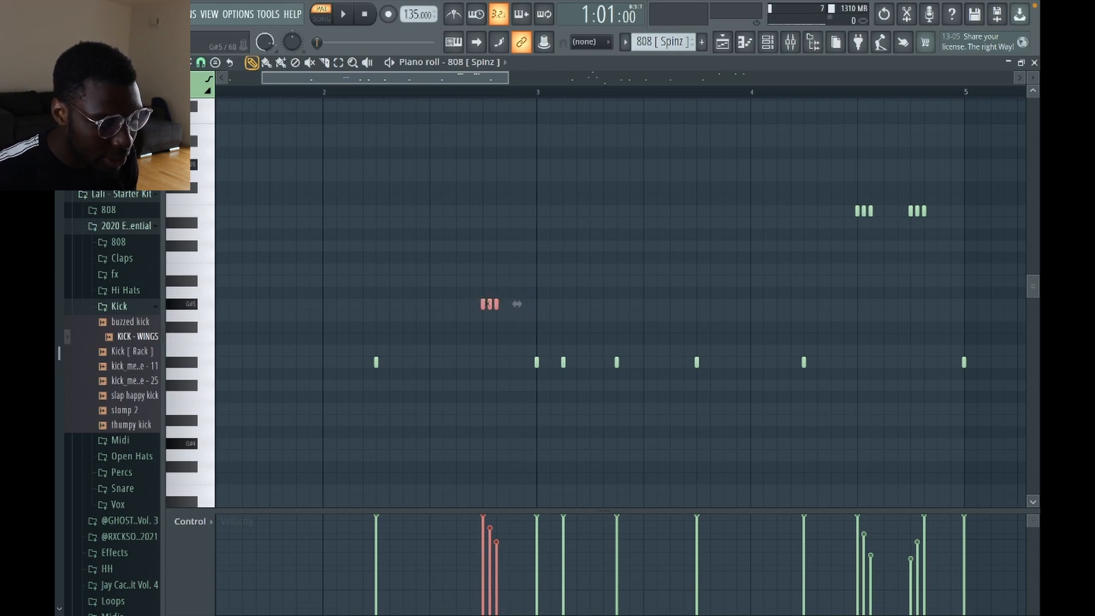
drag(484, 303, 746, 292)
drag(797, 189, 730, 258)
key(Delete)
Select the first three-note roll in bar 4 and play the 808 pattern from 4:09:00.
drag(810, 240, 879, 212)
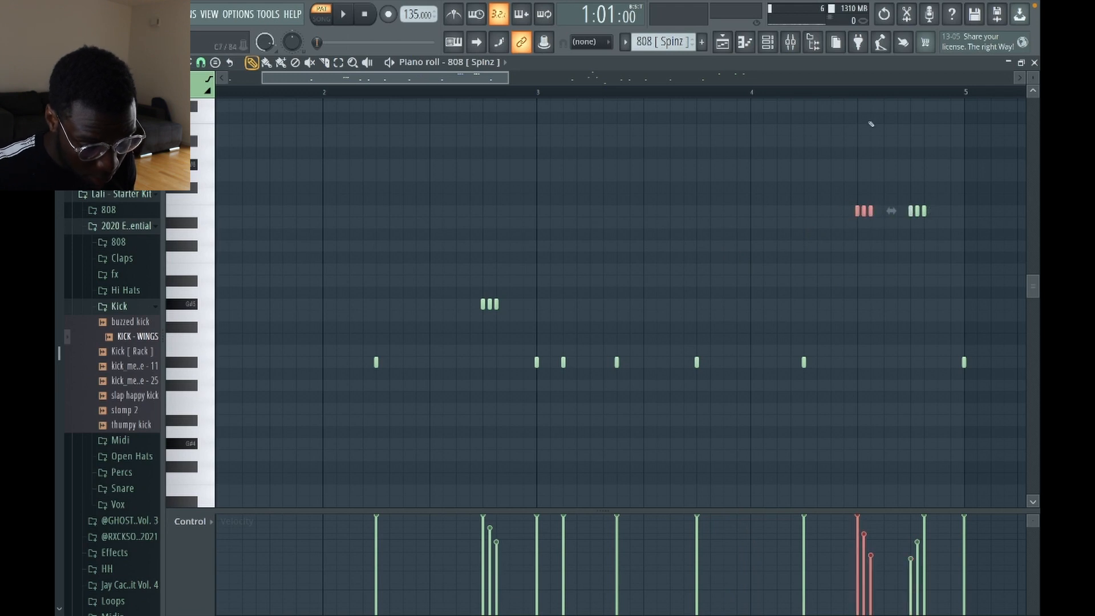
click(858, 91)
key(space)
key(space)
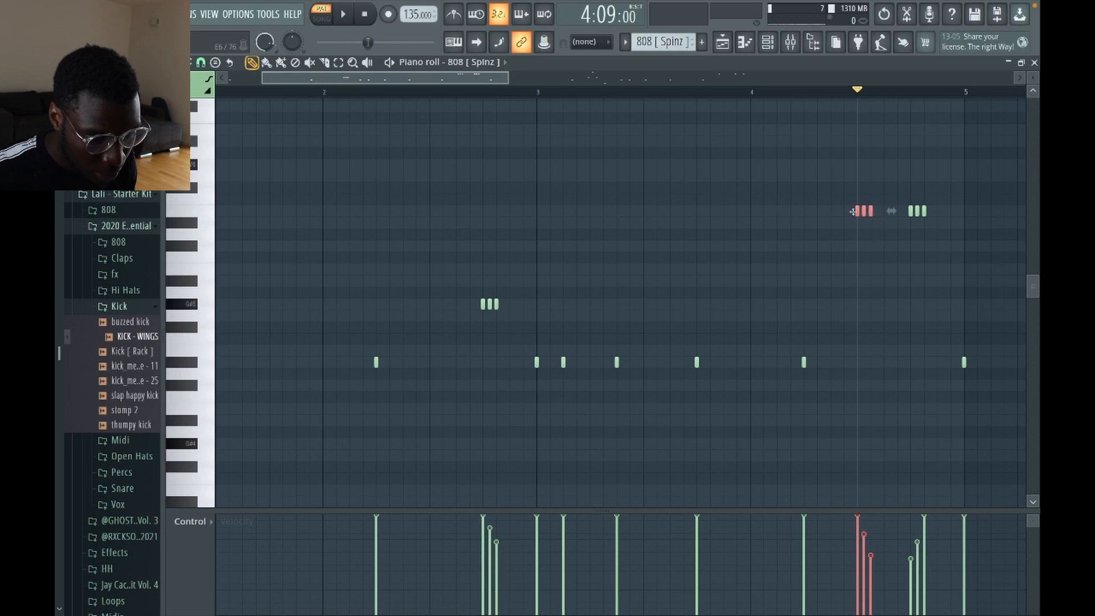
Demonstrate flipping a copy of bar 4's first three-note roll horizontally, placed below the second roll, and discard the copy.
drag(852, 211, 906, 251)
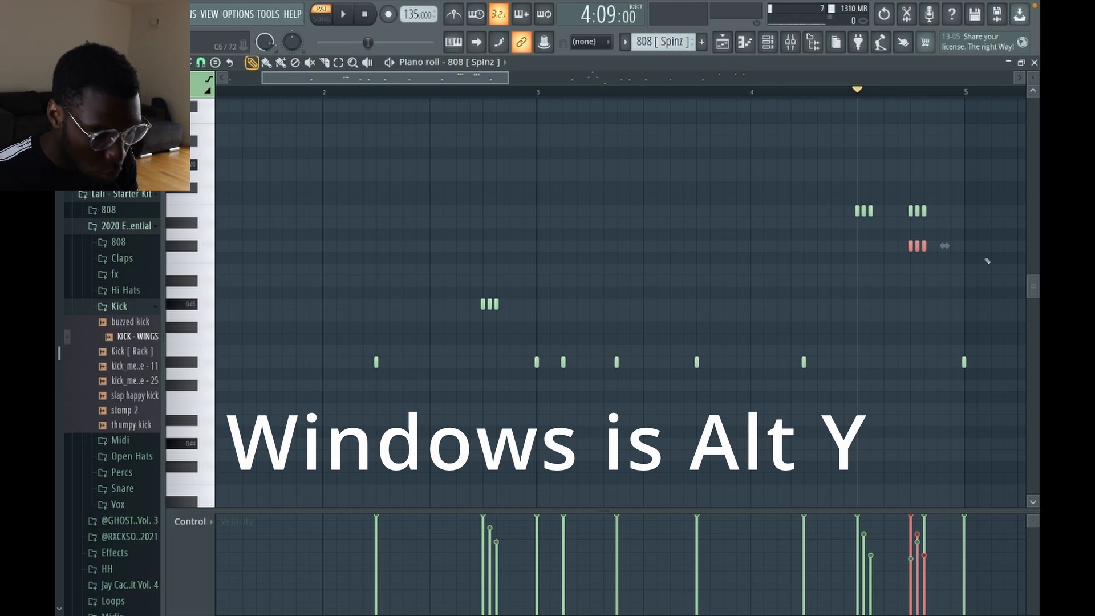
key(alt+y)
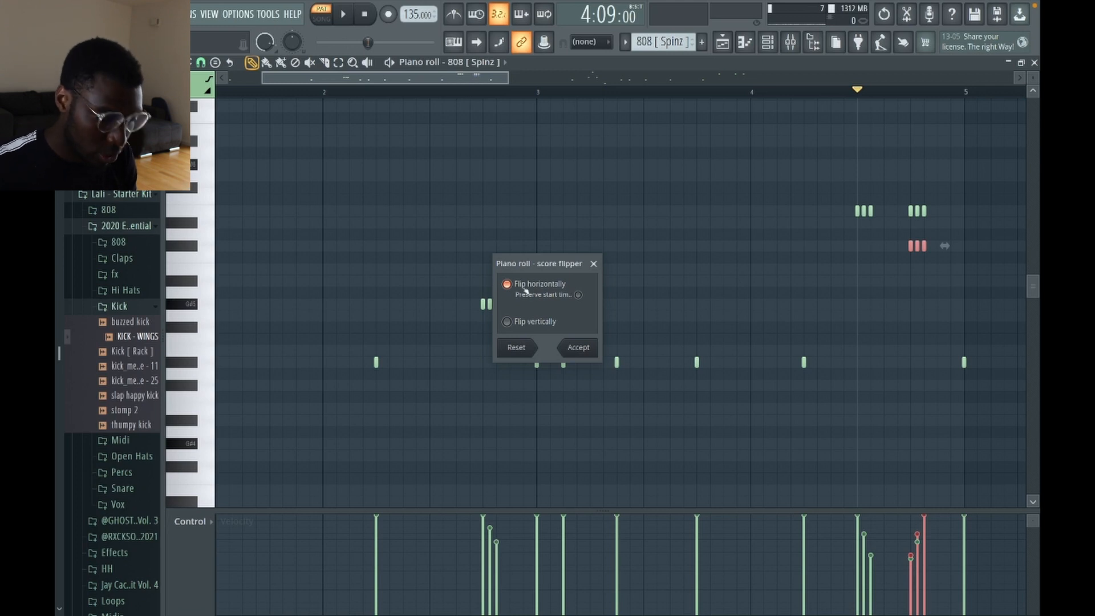
click(597, 265)
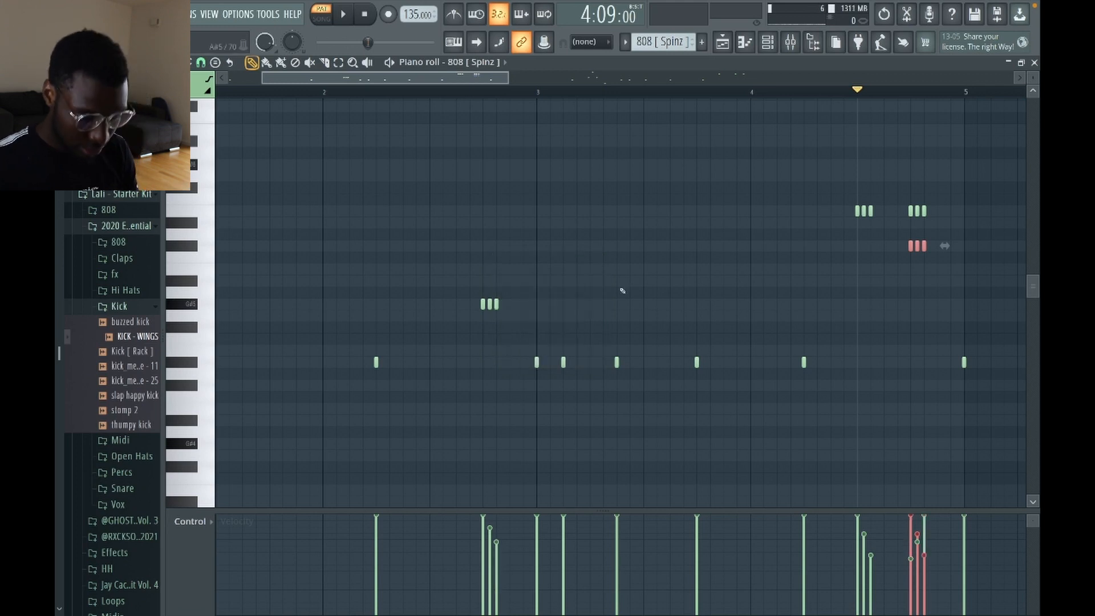
key(Delete)
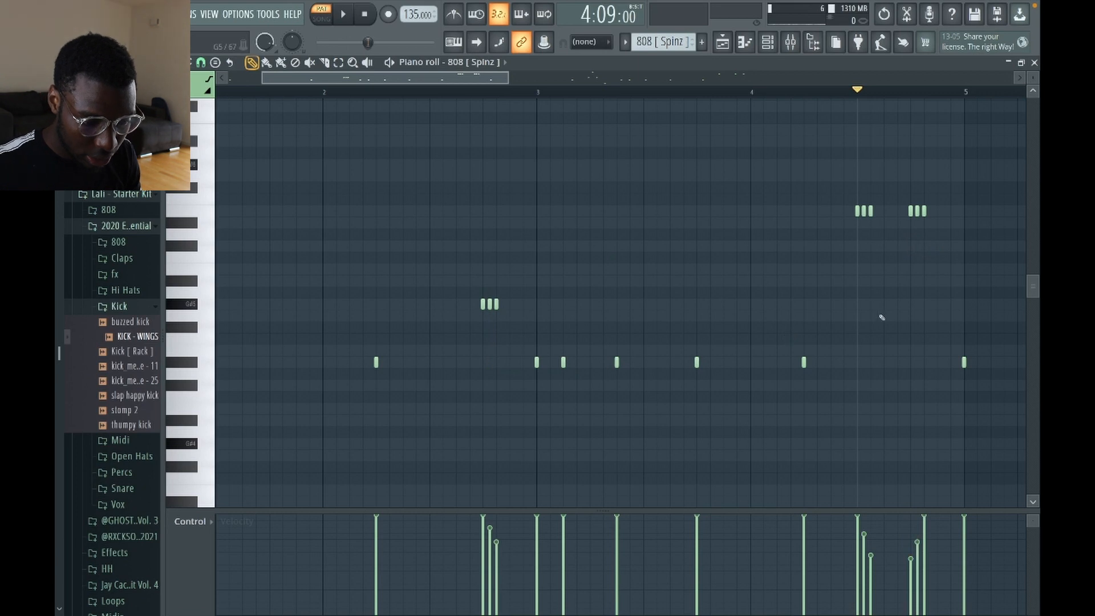
Replay the 808 rolls from 4:09:00 and return to the playlist in song mode.
key(space)
key(space)
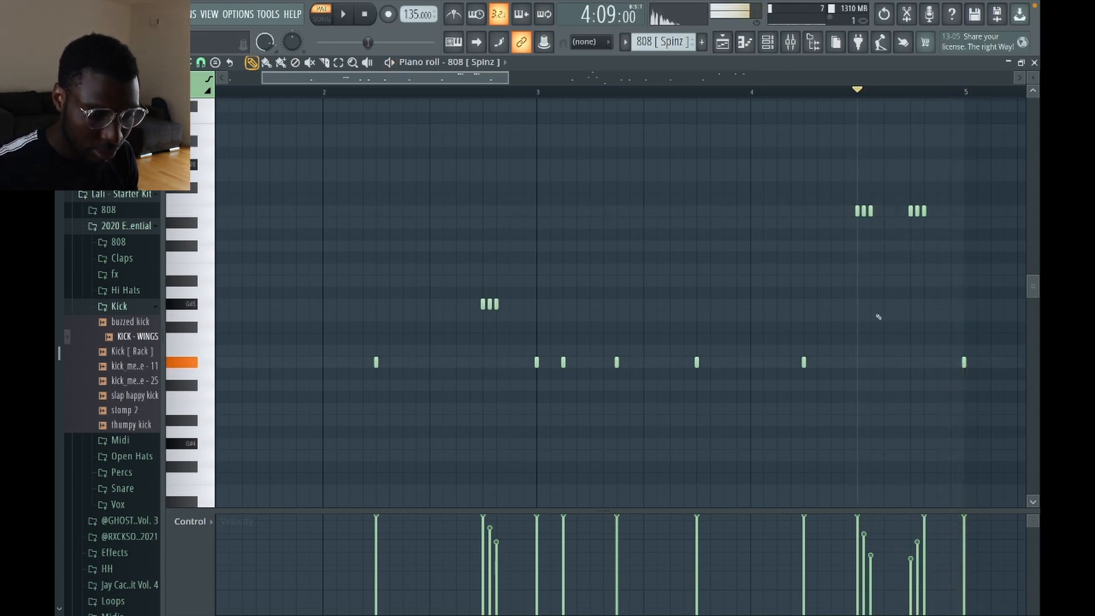
key(F5)
click(321, 15)
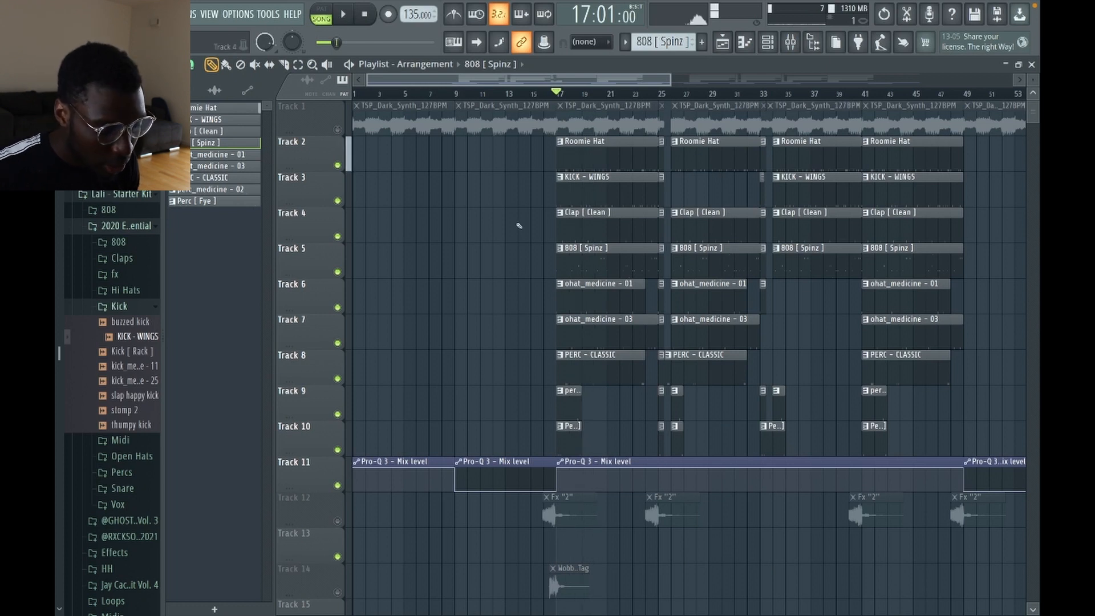
right_click(337, 520)
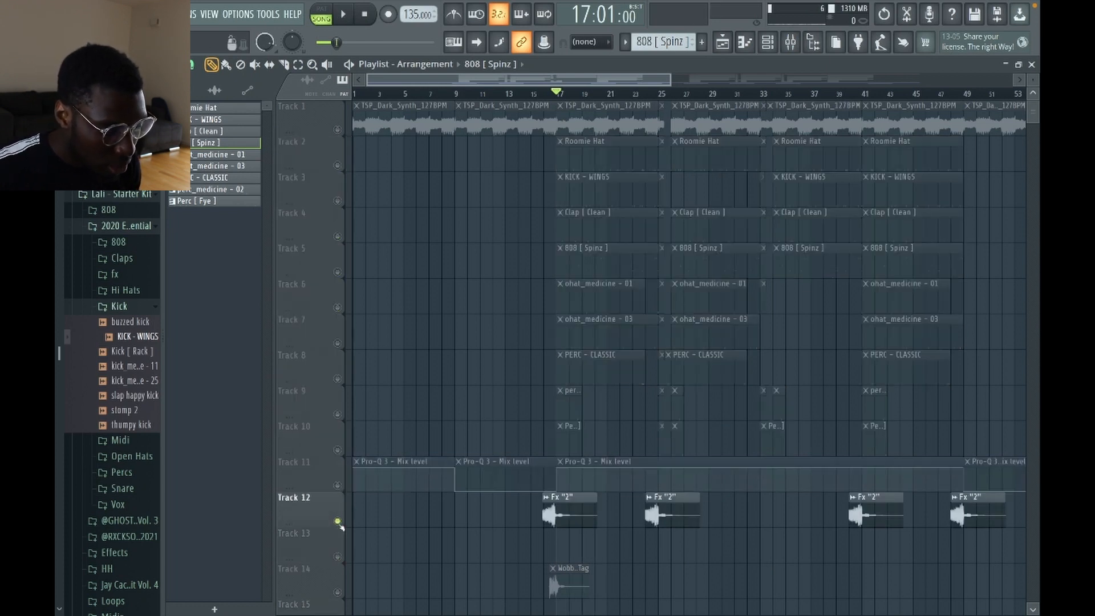
right_click(337, 521)
Open the 808 [ Spinz ] sampler settings from the channel rack and audition the sample with its Boost effect raised.
click(768, 43)
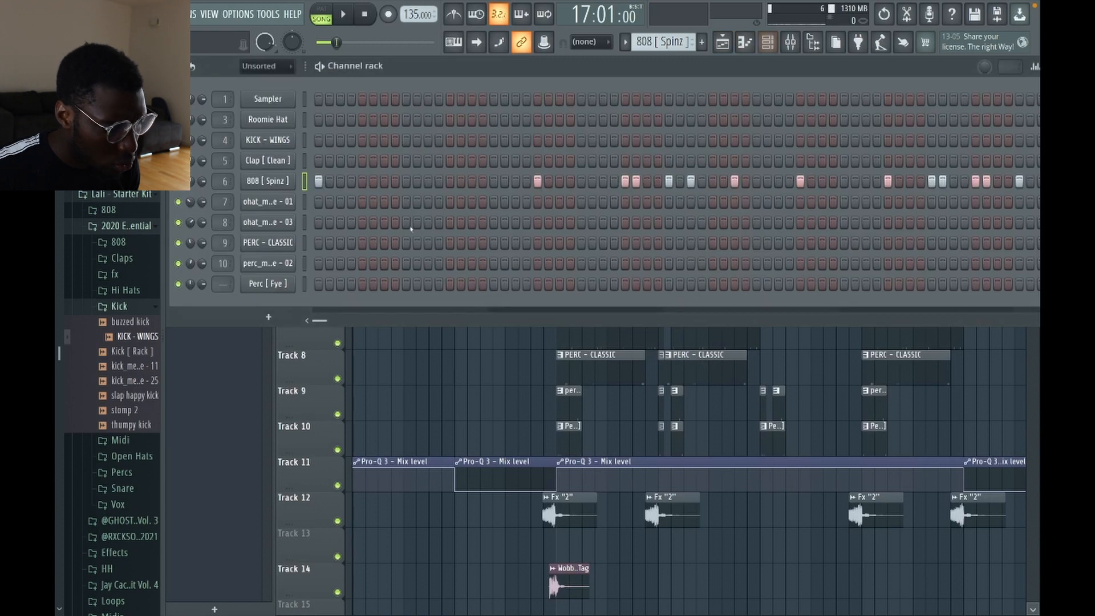
click(268, 181)
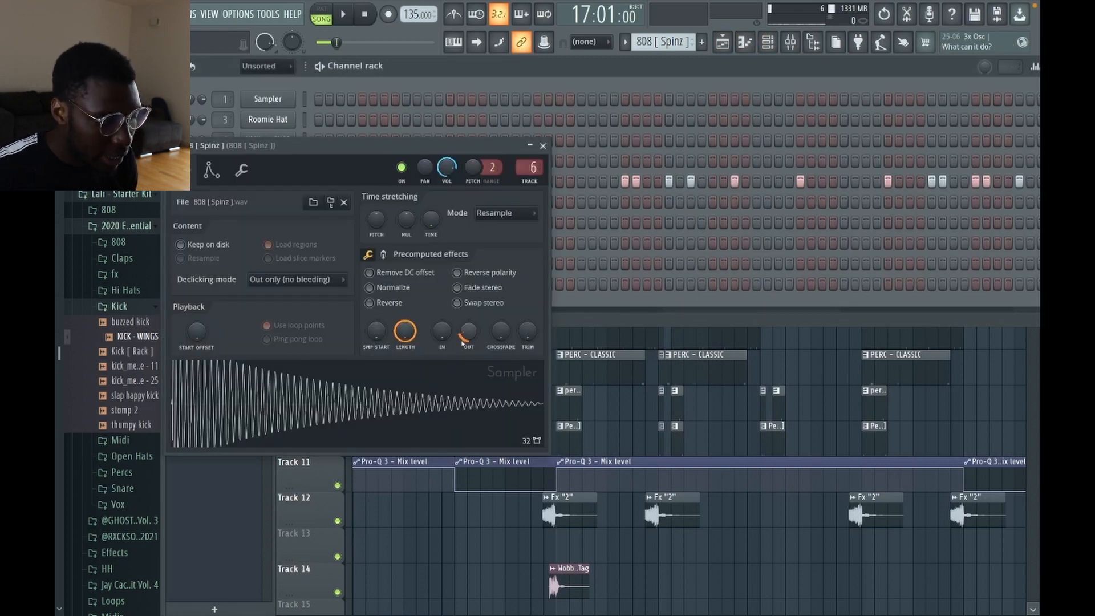
click(384, 255)
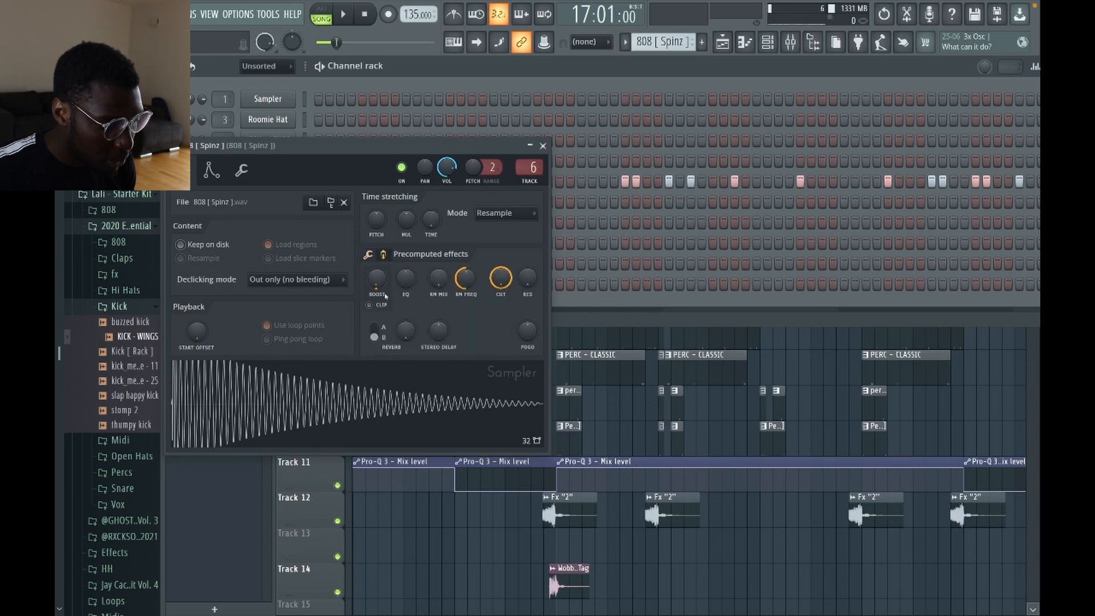
click(308, 394)
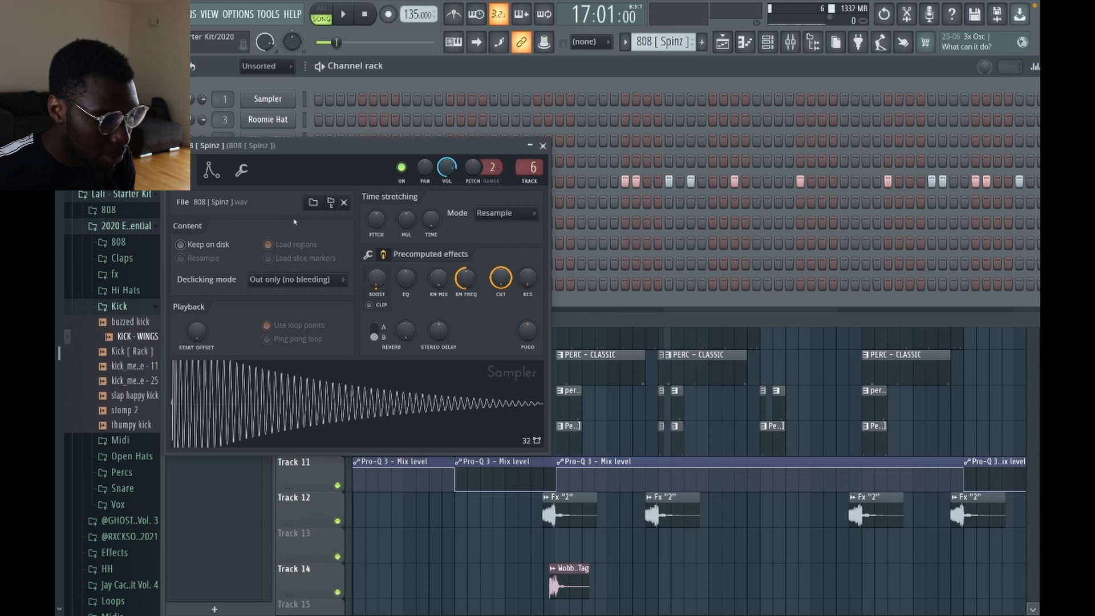
click(233, 405)
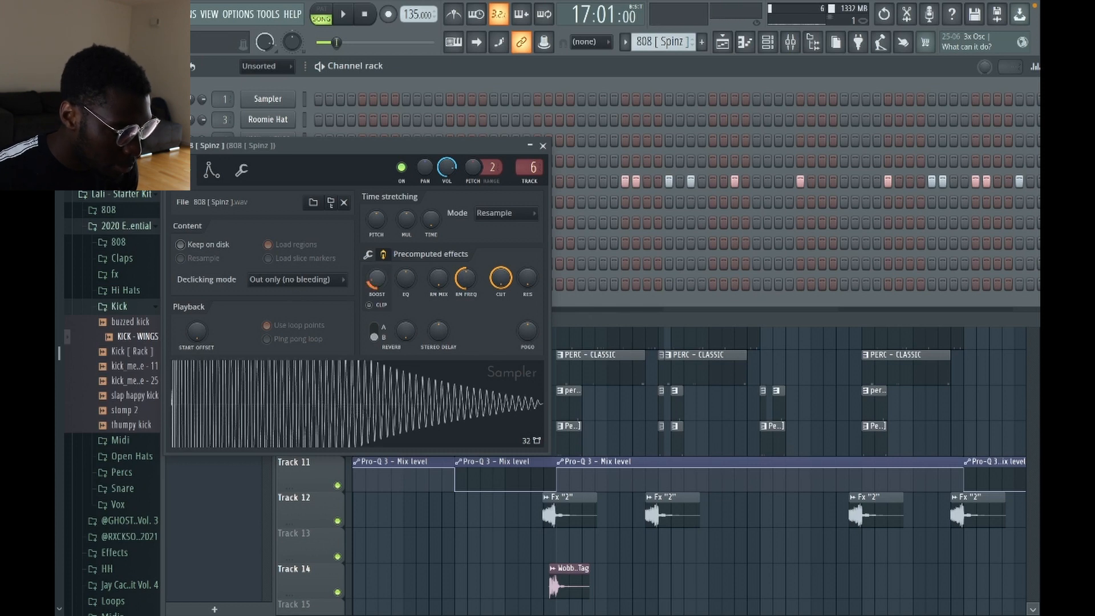
Audition the 808 sample with its Out fade, review its polyphony and cut group settings, and close the channel settings.
click(368, 254)
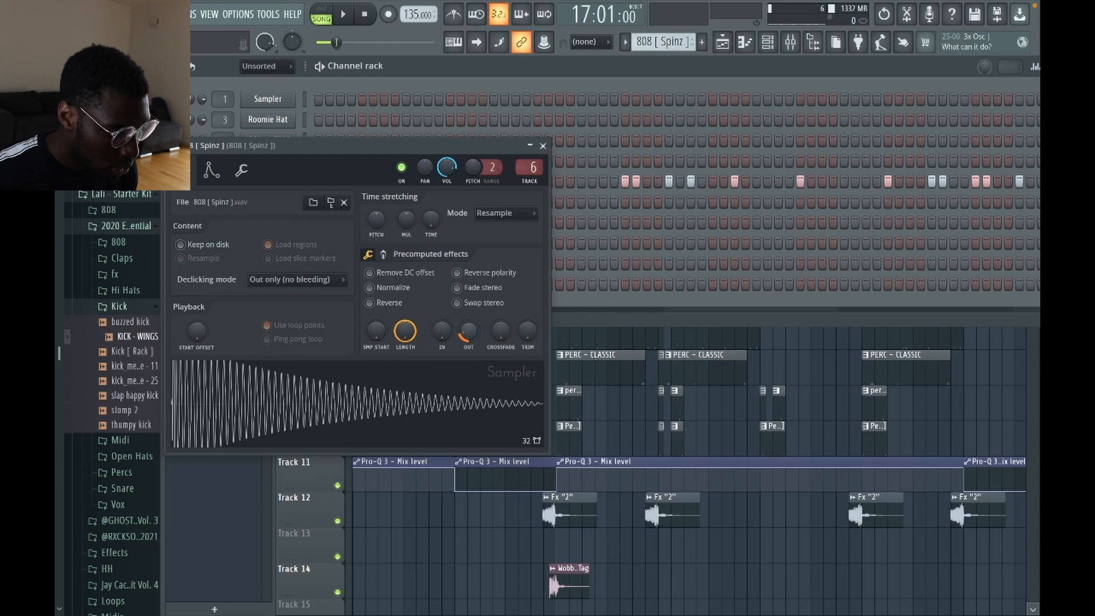
click(417, 420)
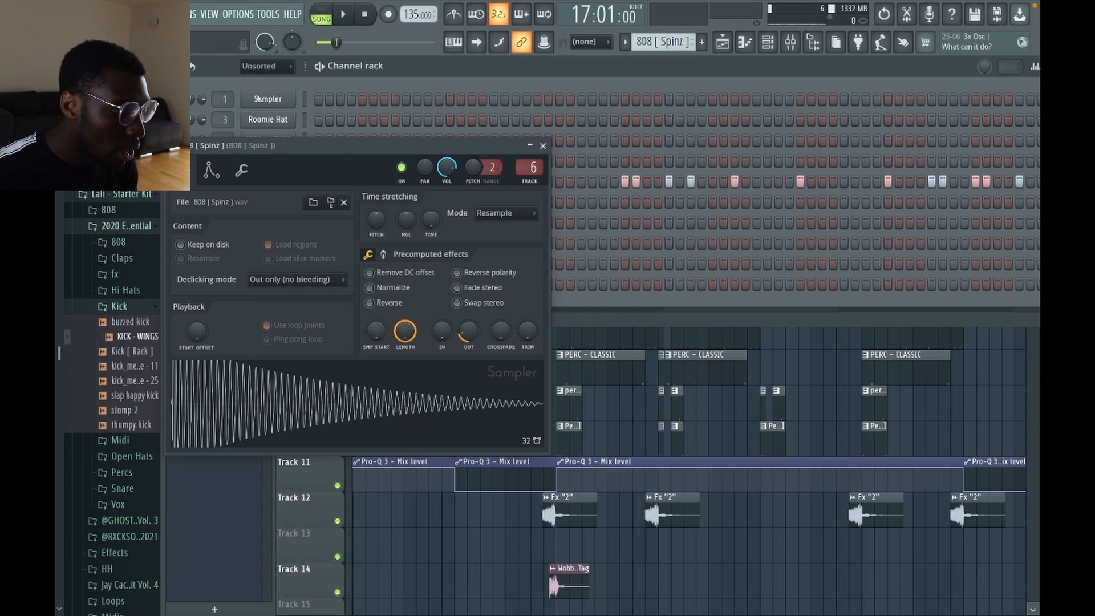
click(250, 174)
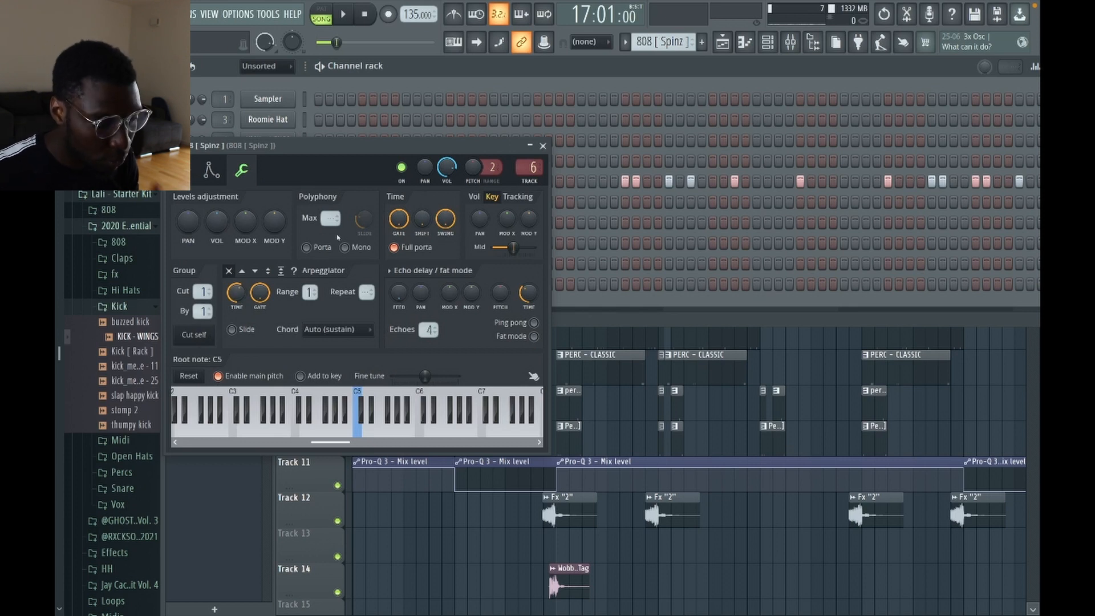
click(195, 174)
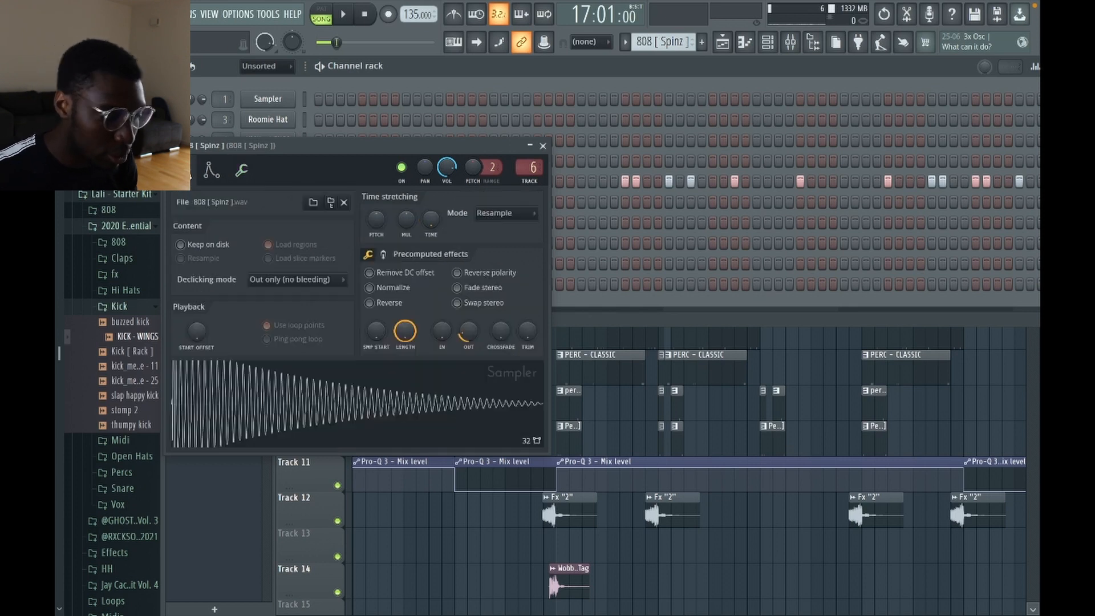
click(544, 146)
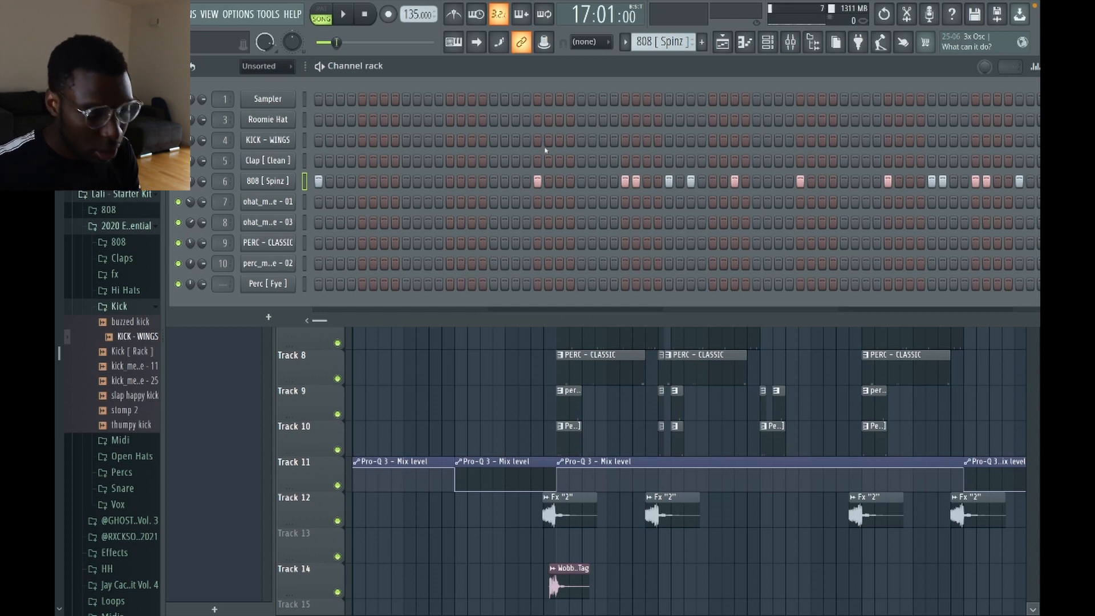
Solo Track 12 in the playlist and play the first Fx "2" clip from 15:15:00.
click(636, 443)
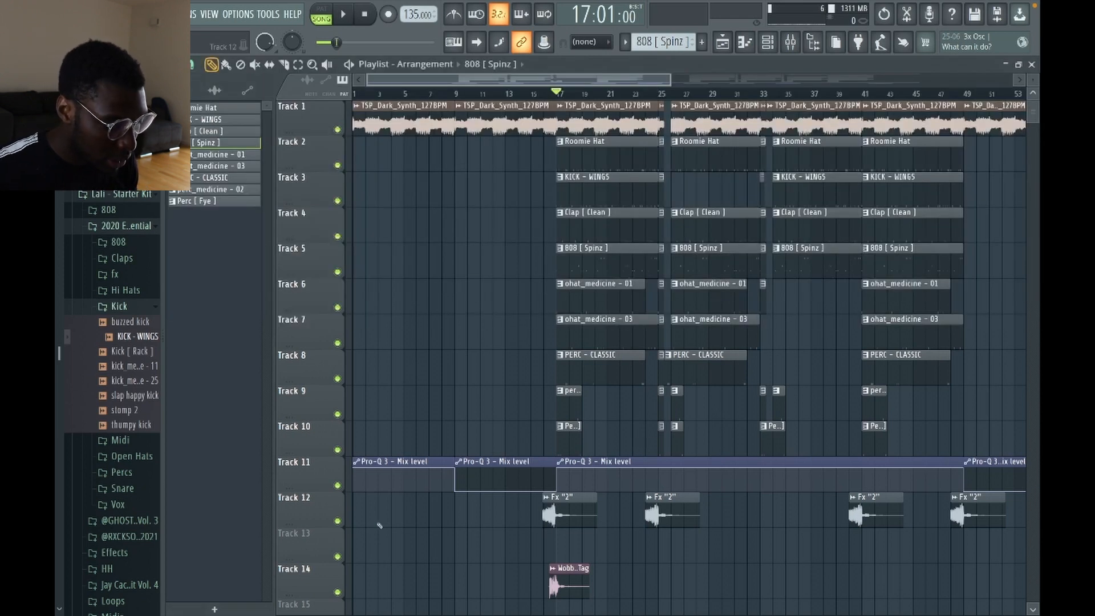
right_click(337, 520)
click(544, 95)
key(space)
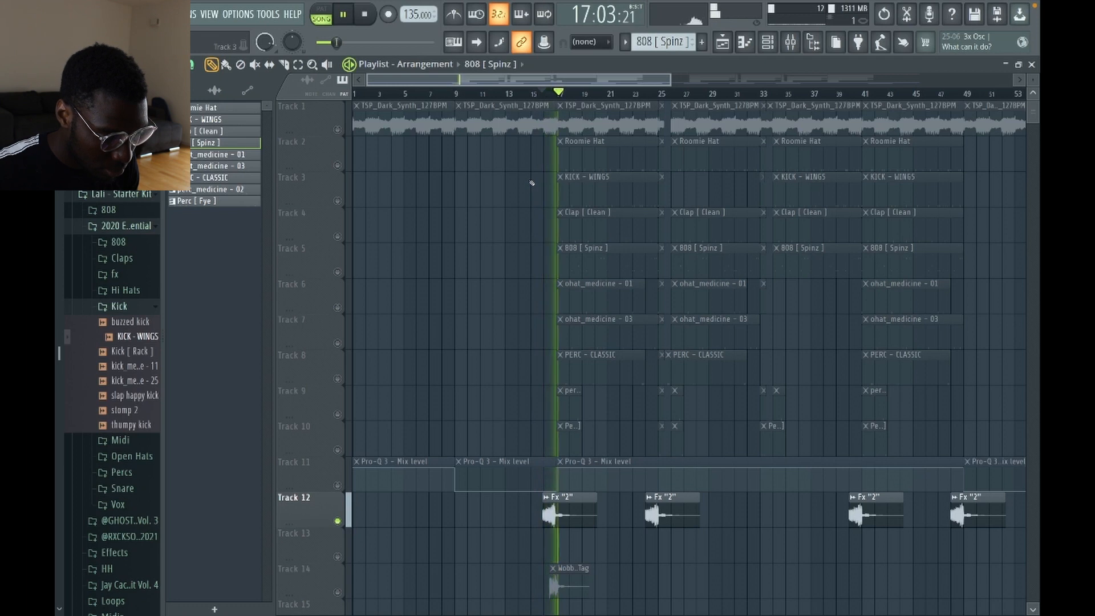
key(space)
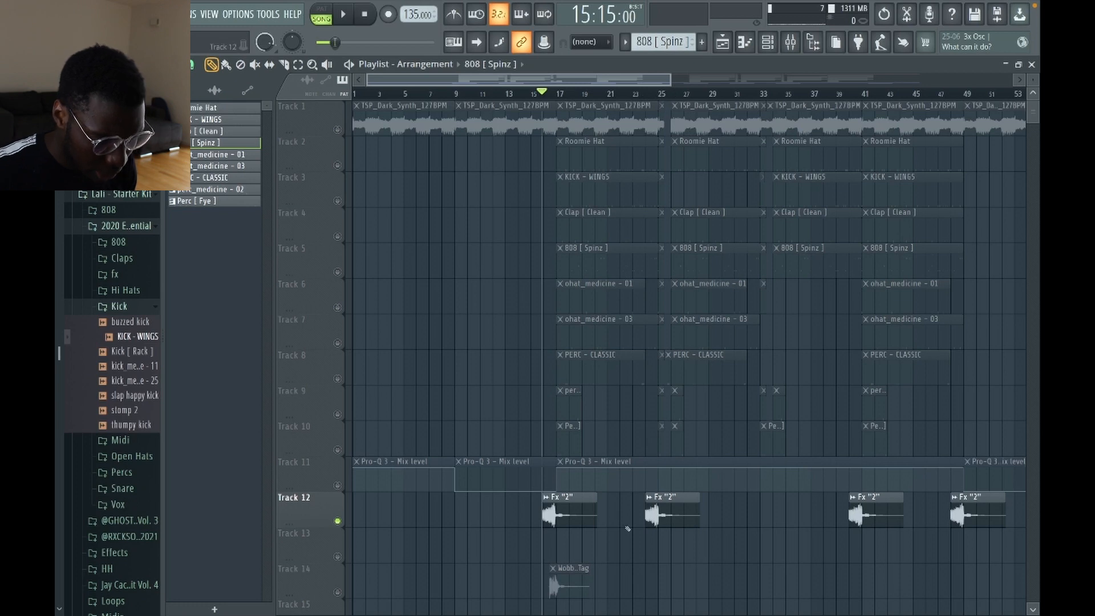
Review the Fx "2" clip placements across the whole arrangement and unsolo Track 12.
drag(566, 543, 634, 515)
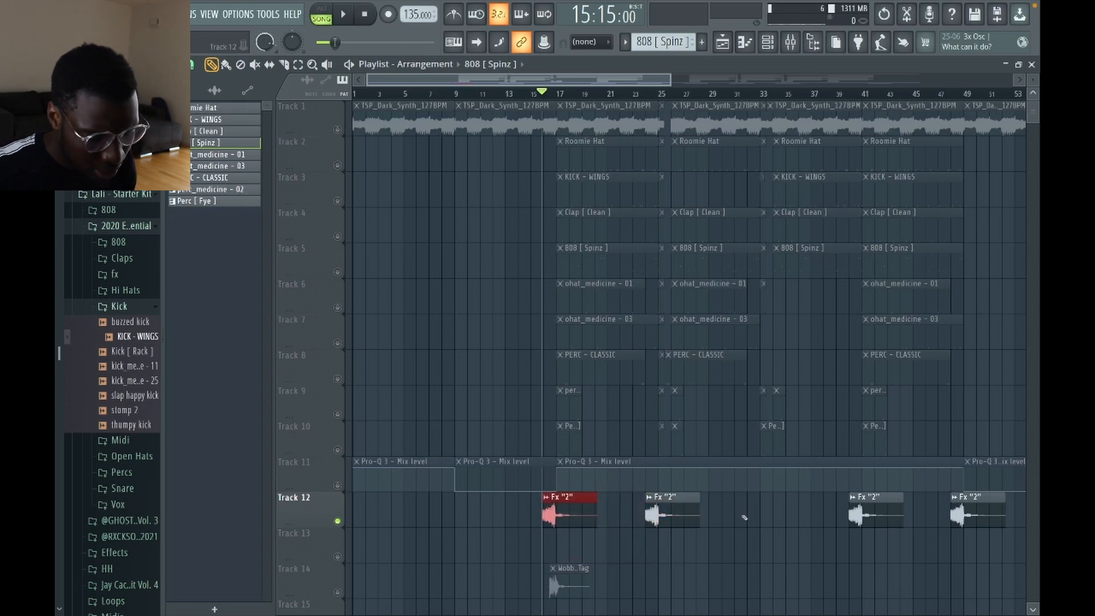
scroll(749, 502, right, 3)
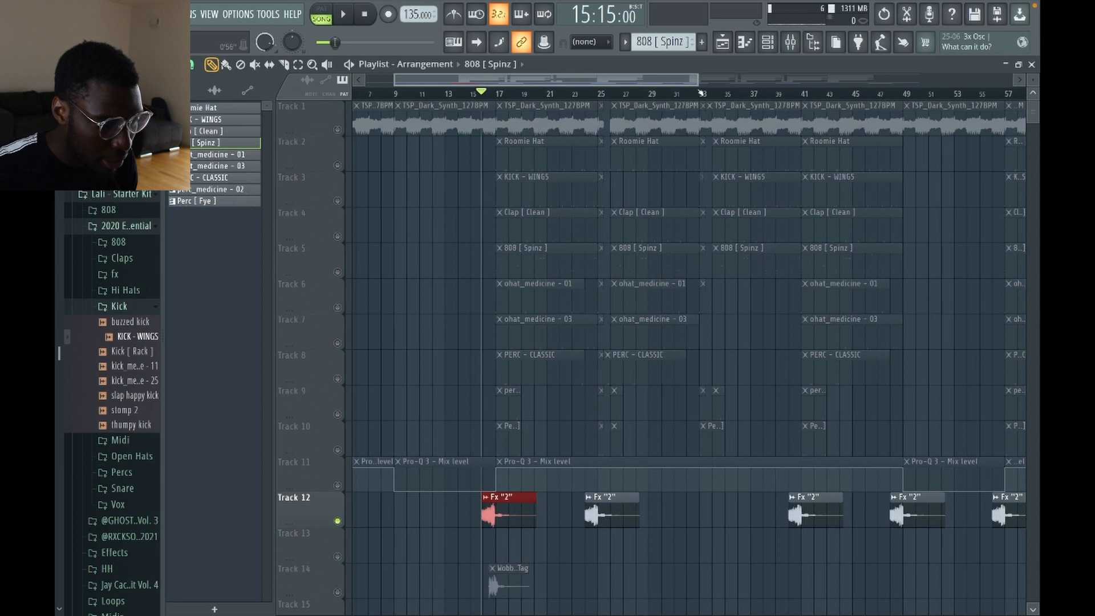
scroll(667, 77, left, 3)
drag(669, 77, 965, 79)
right_click(337, 521)
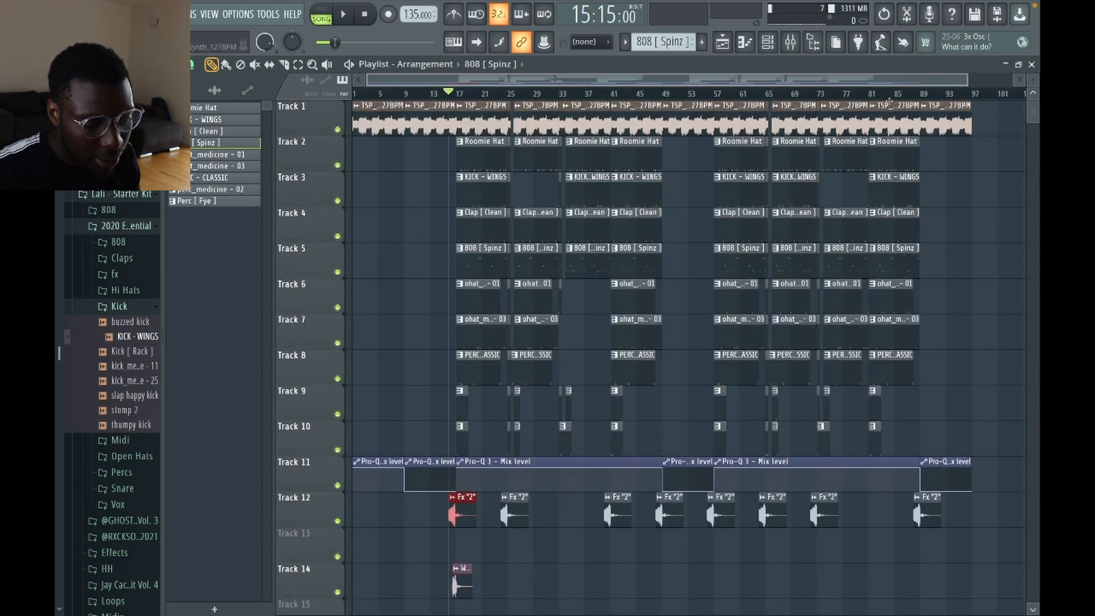
Open the mixer and select the Master track to show its effects chain.
click(791, 42)
click(240, 282)
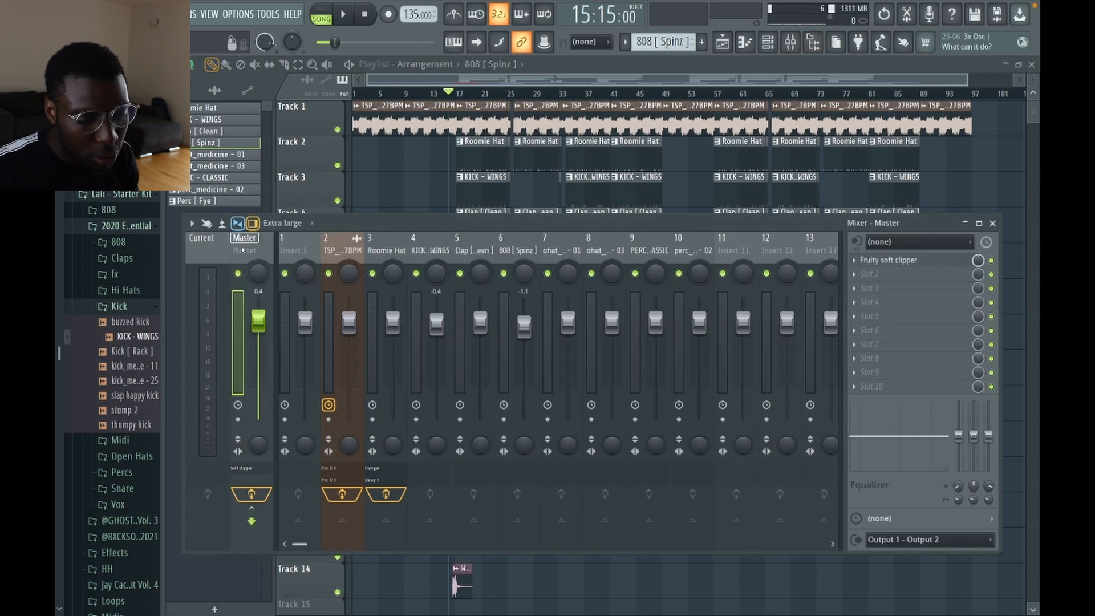